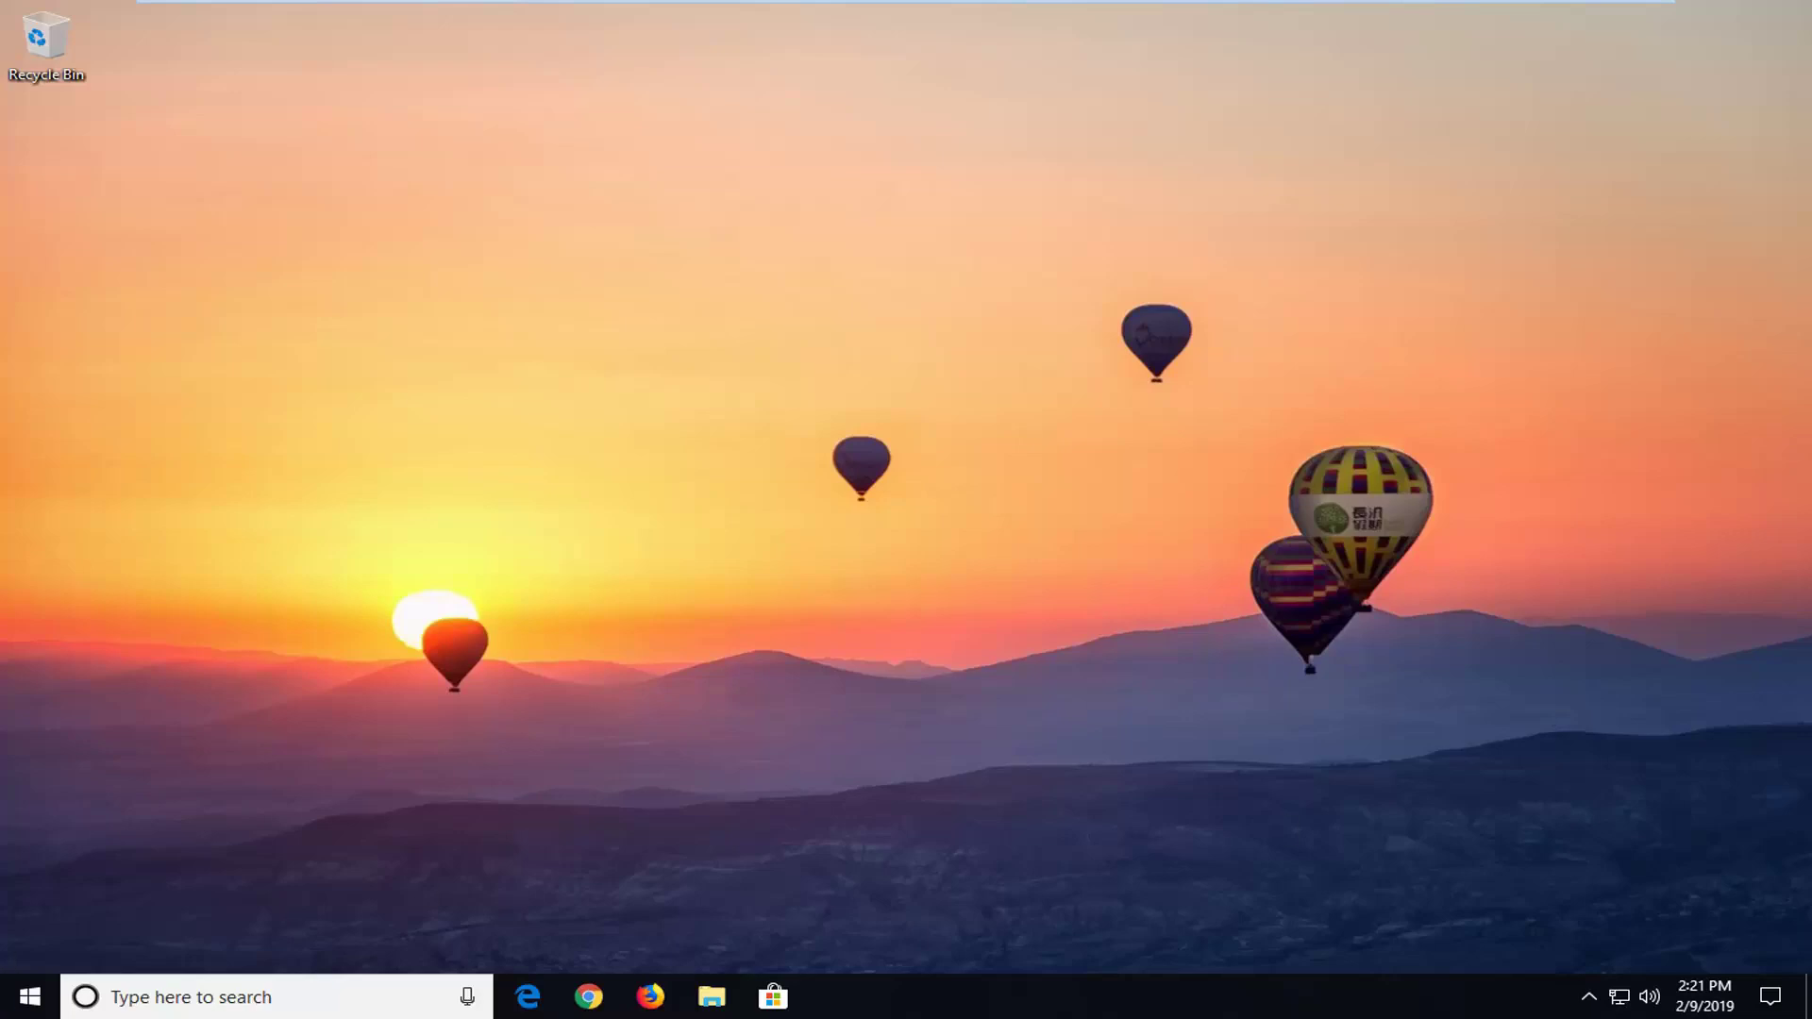
Search Start for 'troubleshoot' and open the Troubleshoot settings page.
{"action": "left_click", "coordinate": [29, 998]}
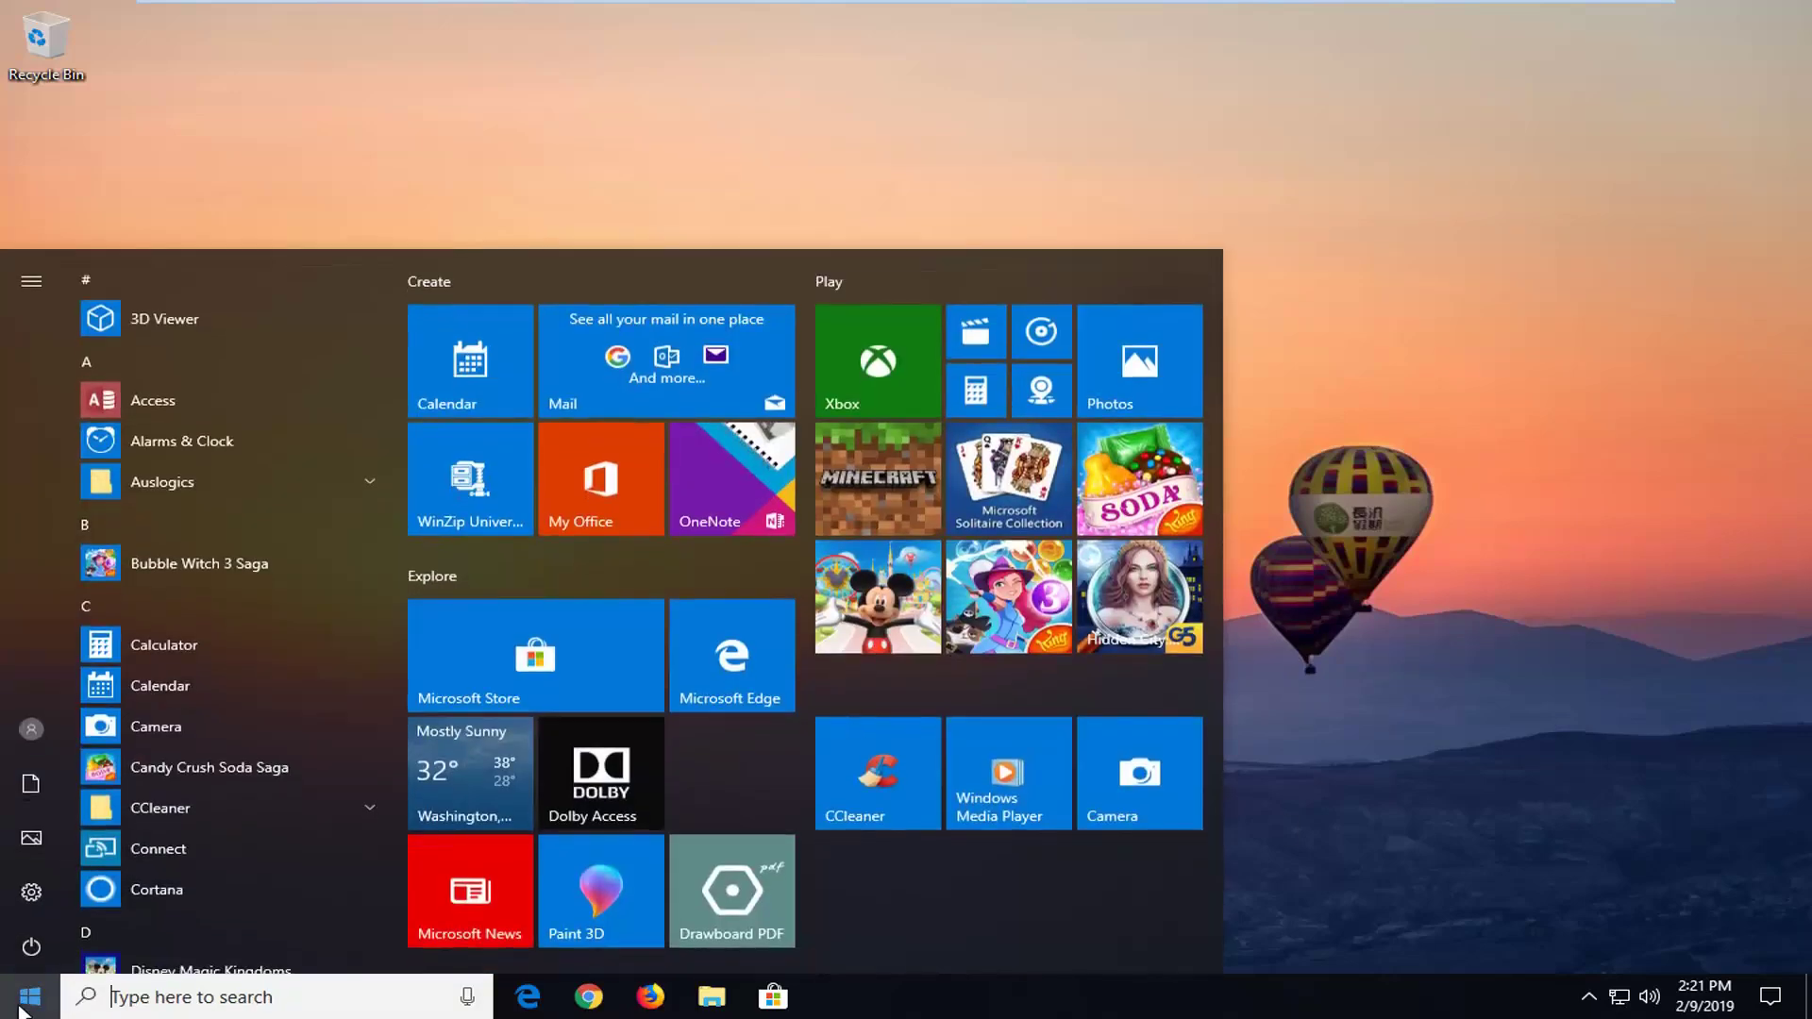
{"action": "type", "text": "troubleshoot"}
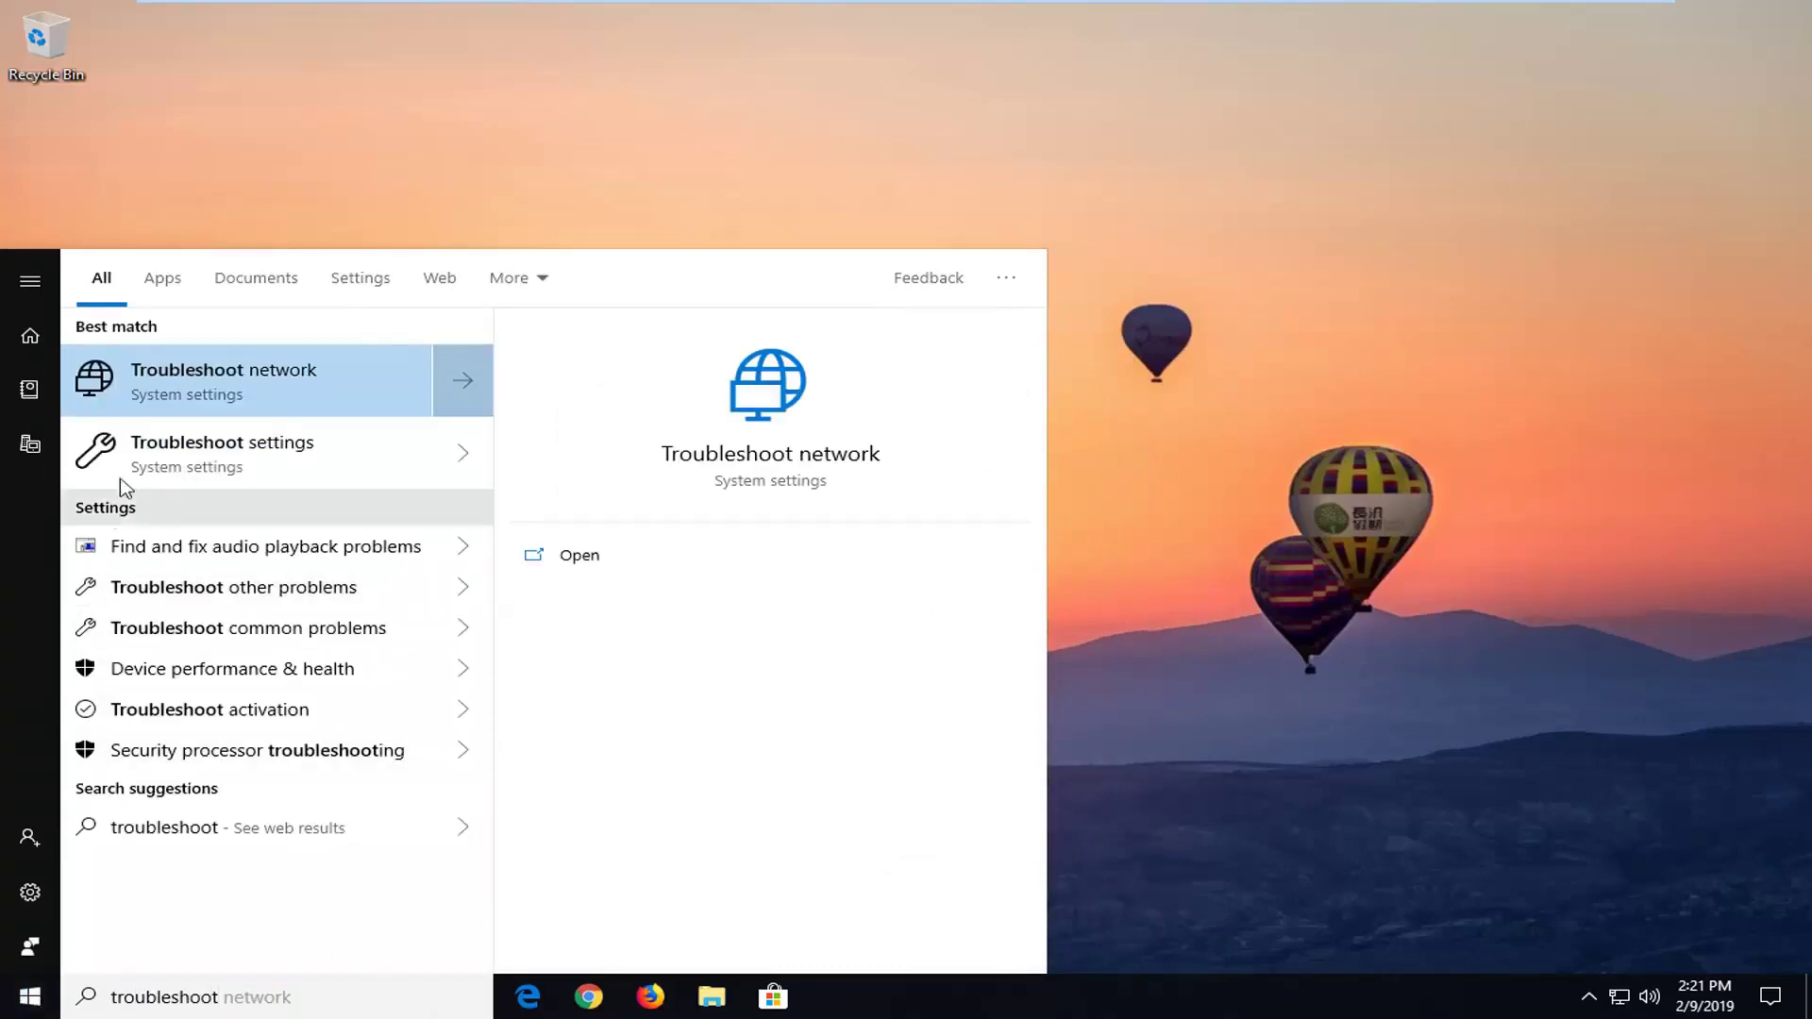
{"action": "left_click", "coordinate": [193, 471]}
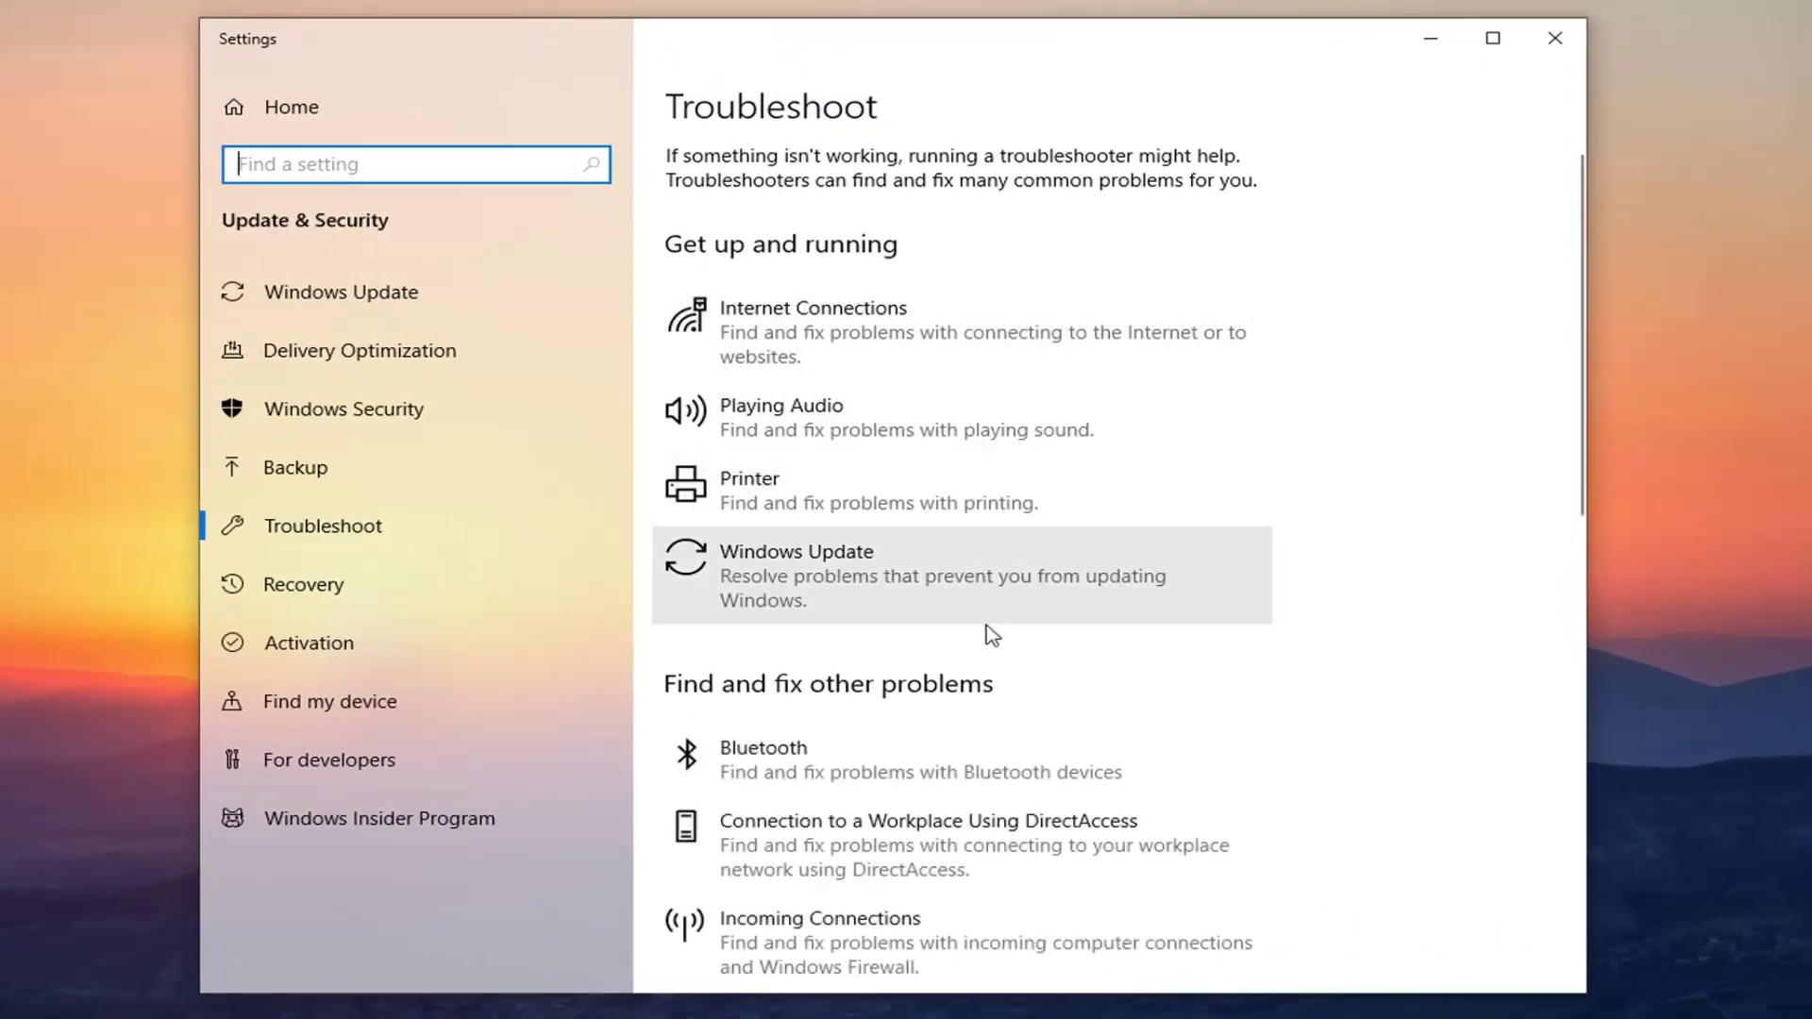
Run the Windows Store Apps troubleshooter from the Troubleshoot list.
{"action": "scroll", "coordinate": [987, 629], "scroll_direction": "down", "scroll_amount": 10}
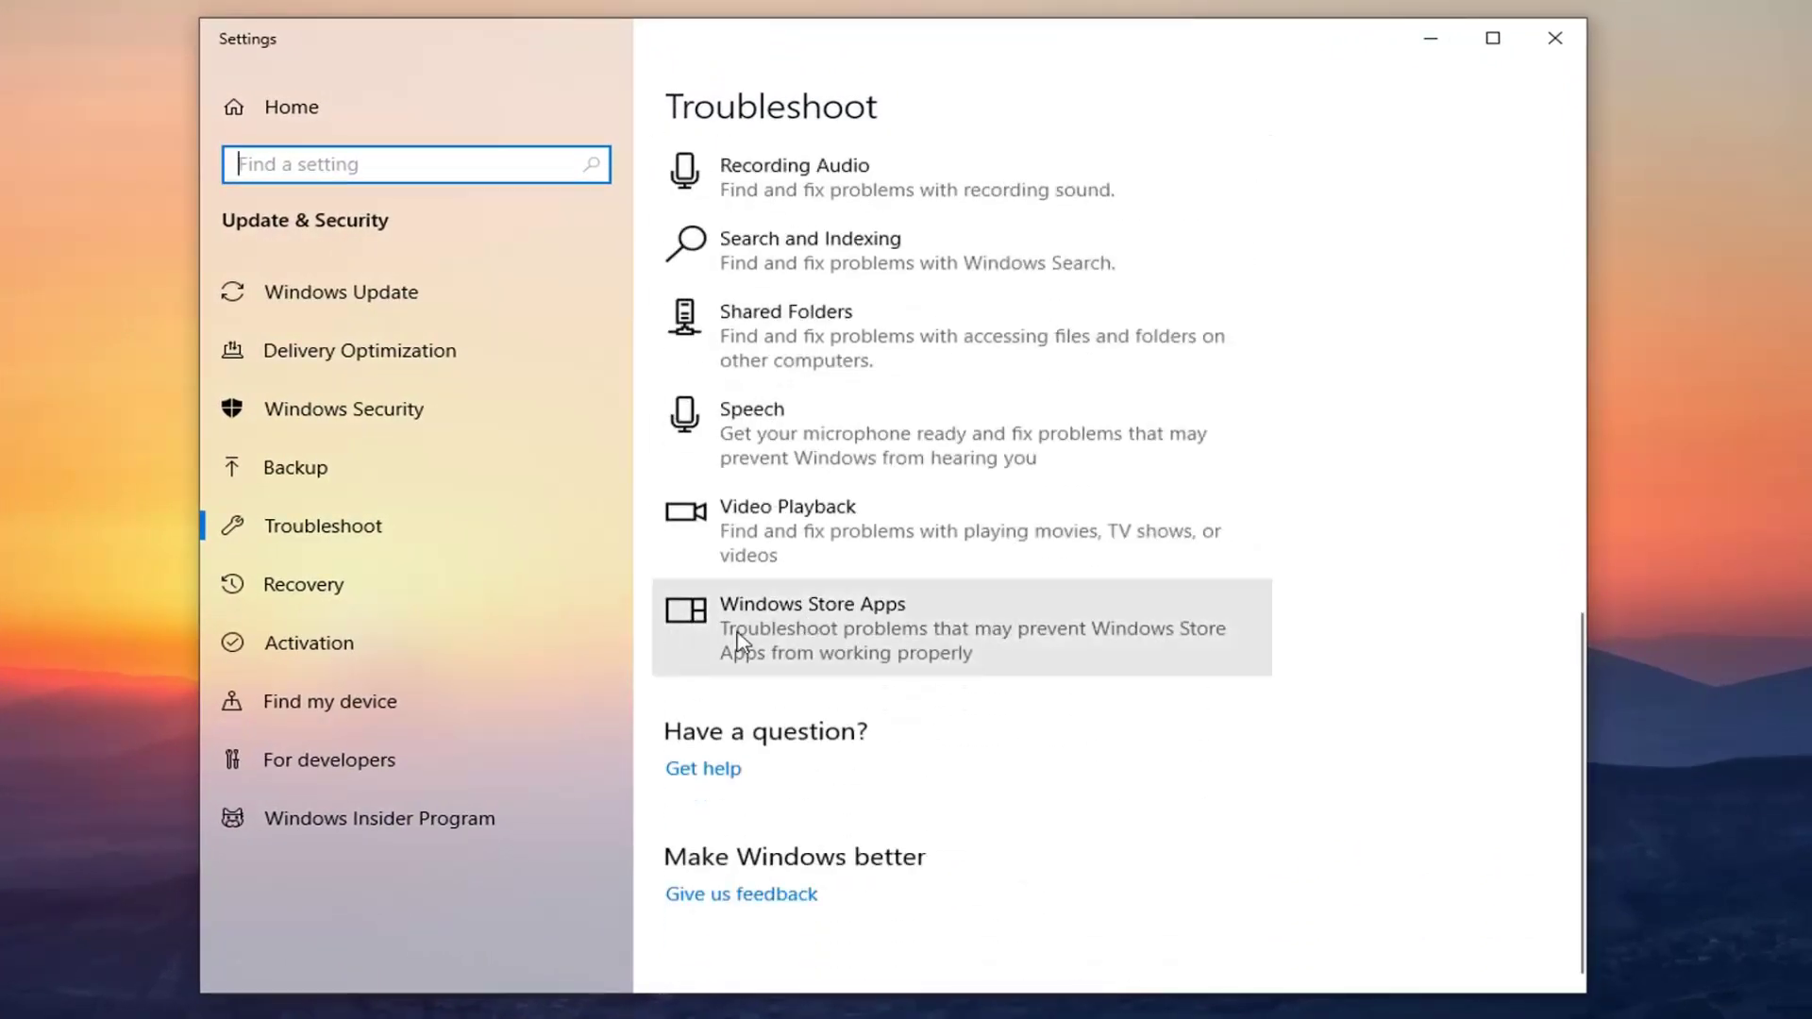
{"action": "left_click", "coordinate": [835, 657]}
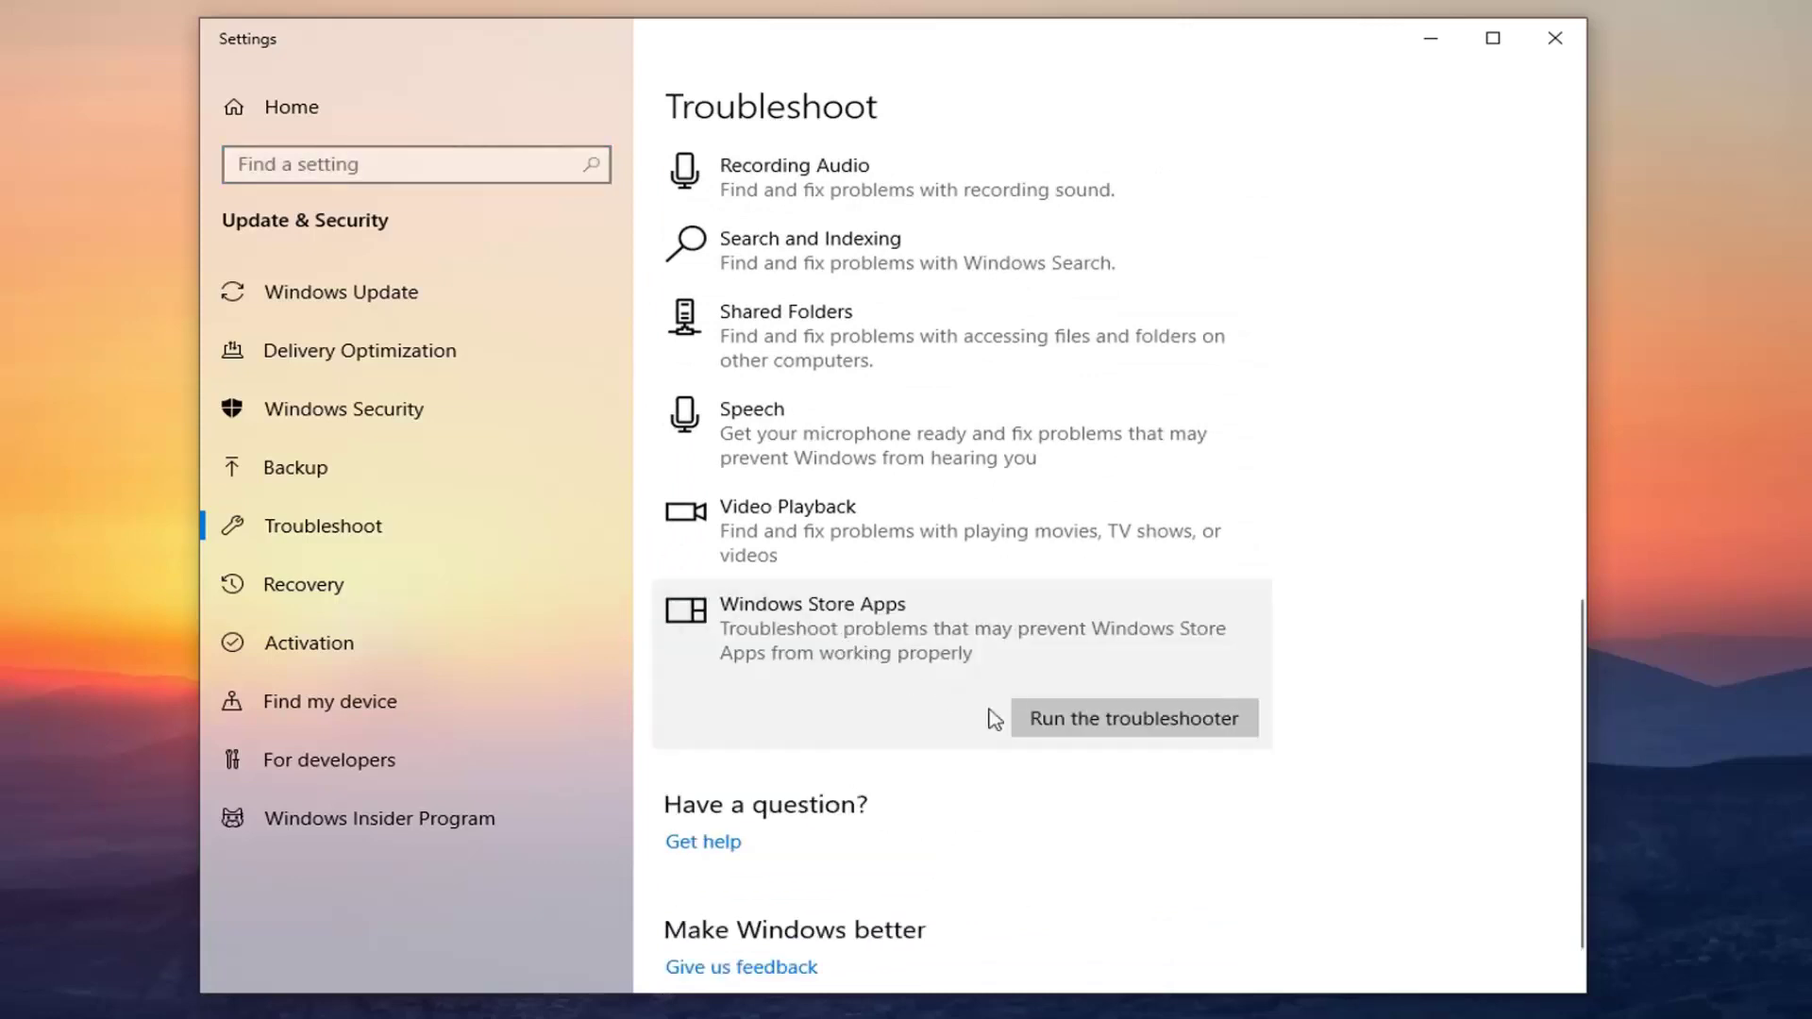
{"action": "left_click", "coordinate": [1114, 724]}
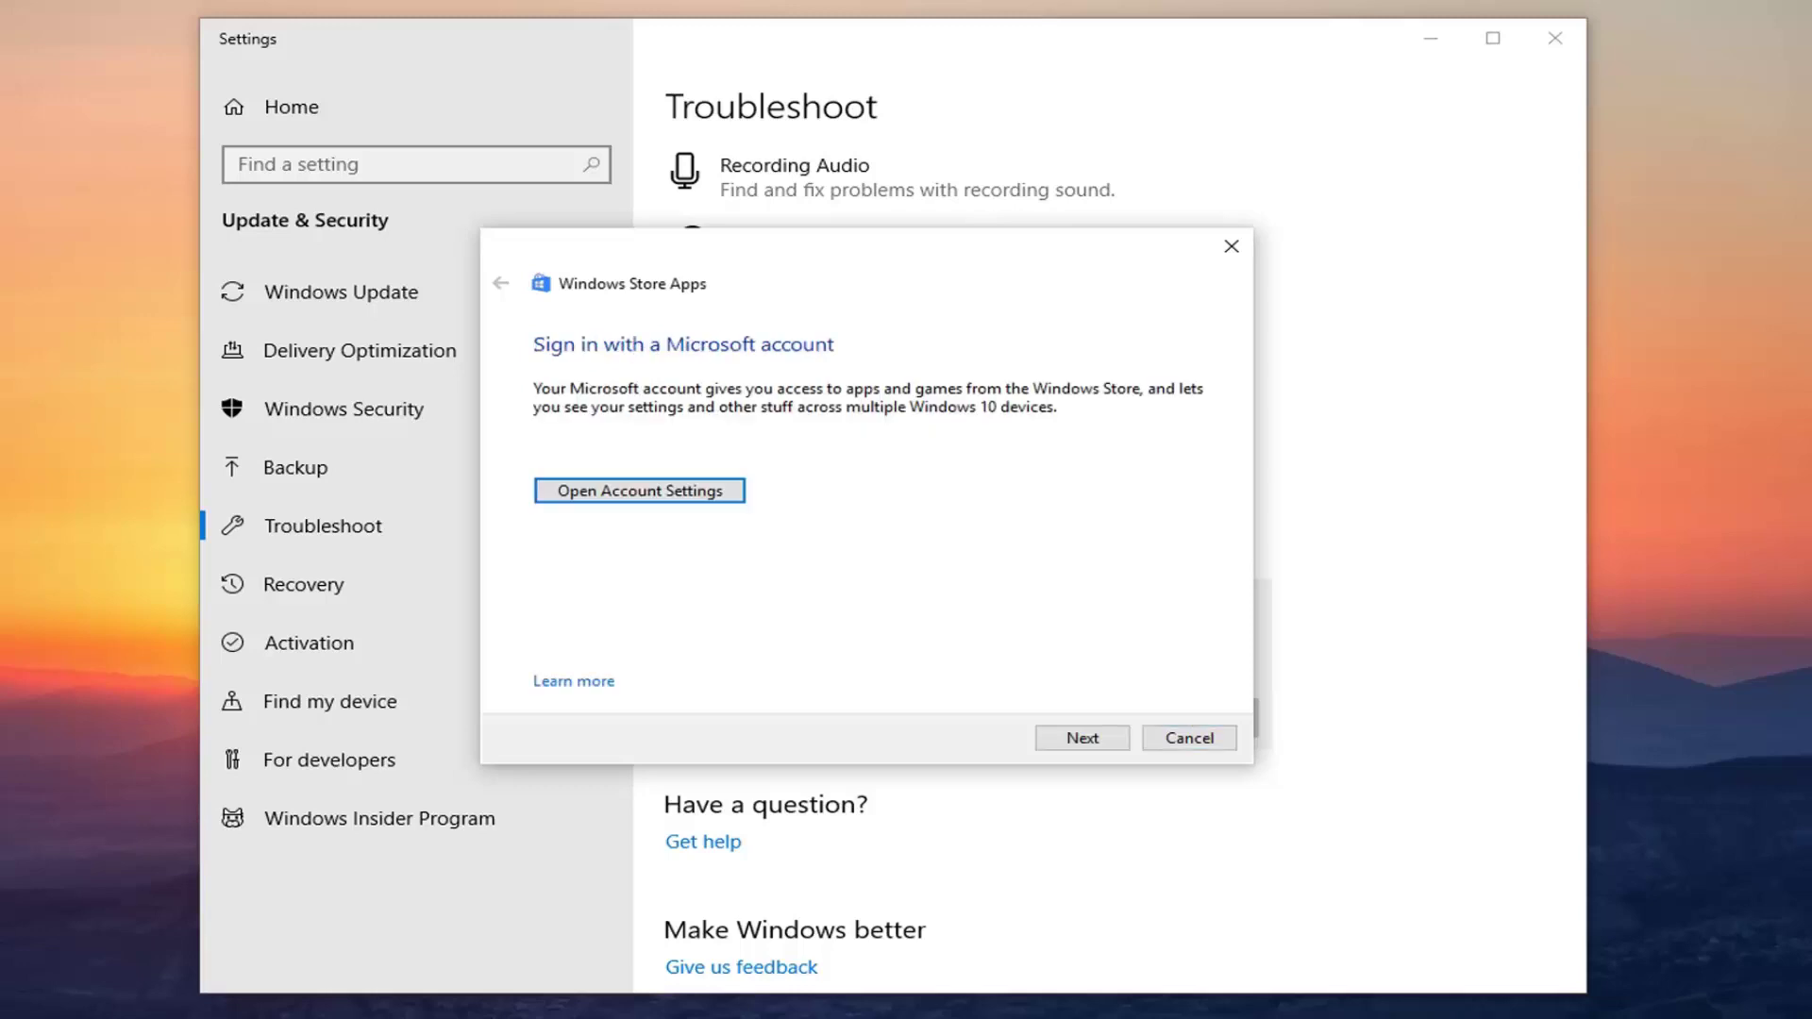
Continue past the sign-in and restart prompts, then close the finished troubleshooter and Settings.
{"action": "left_click", "coordinate": [1083, 739]}
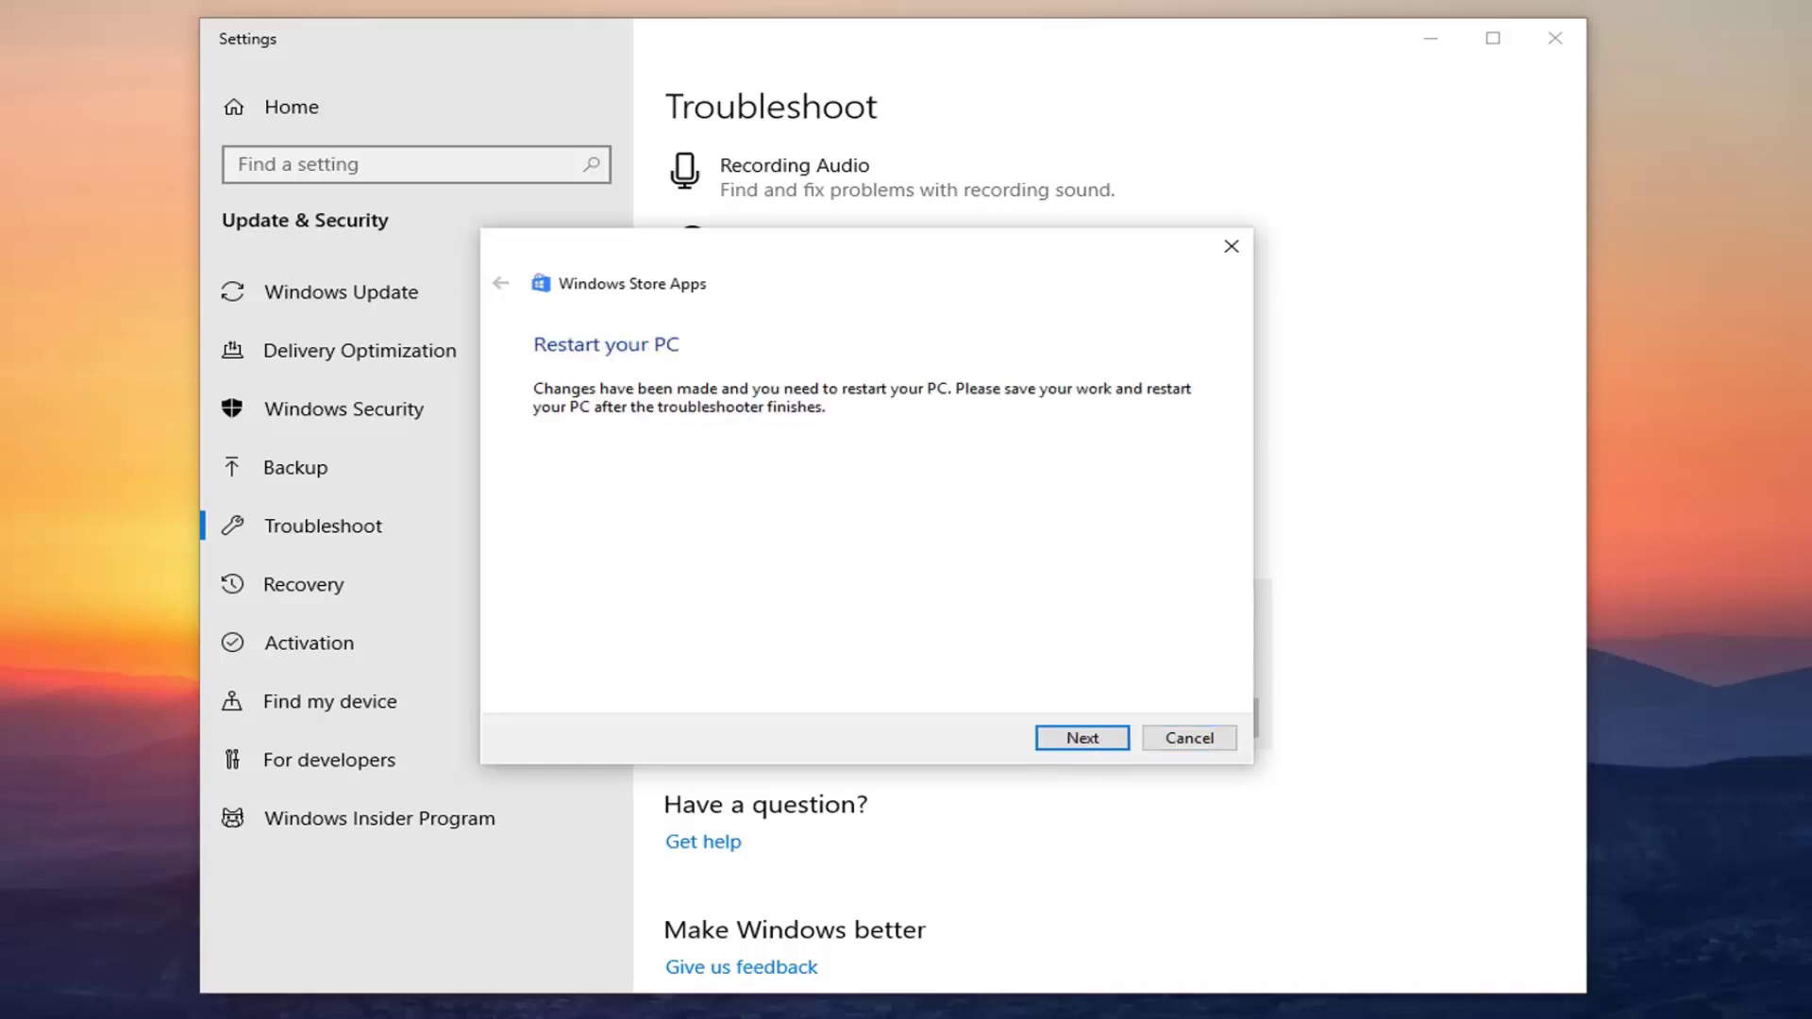
{"action": "left_click", "coordinate": [1082, 738]}
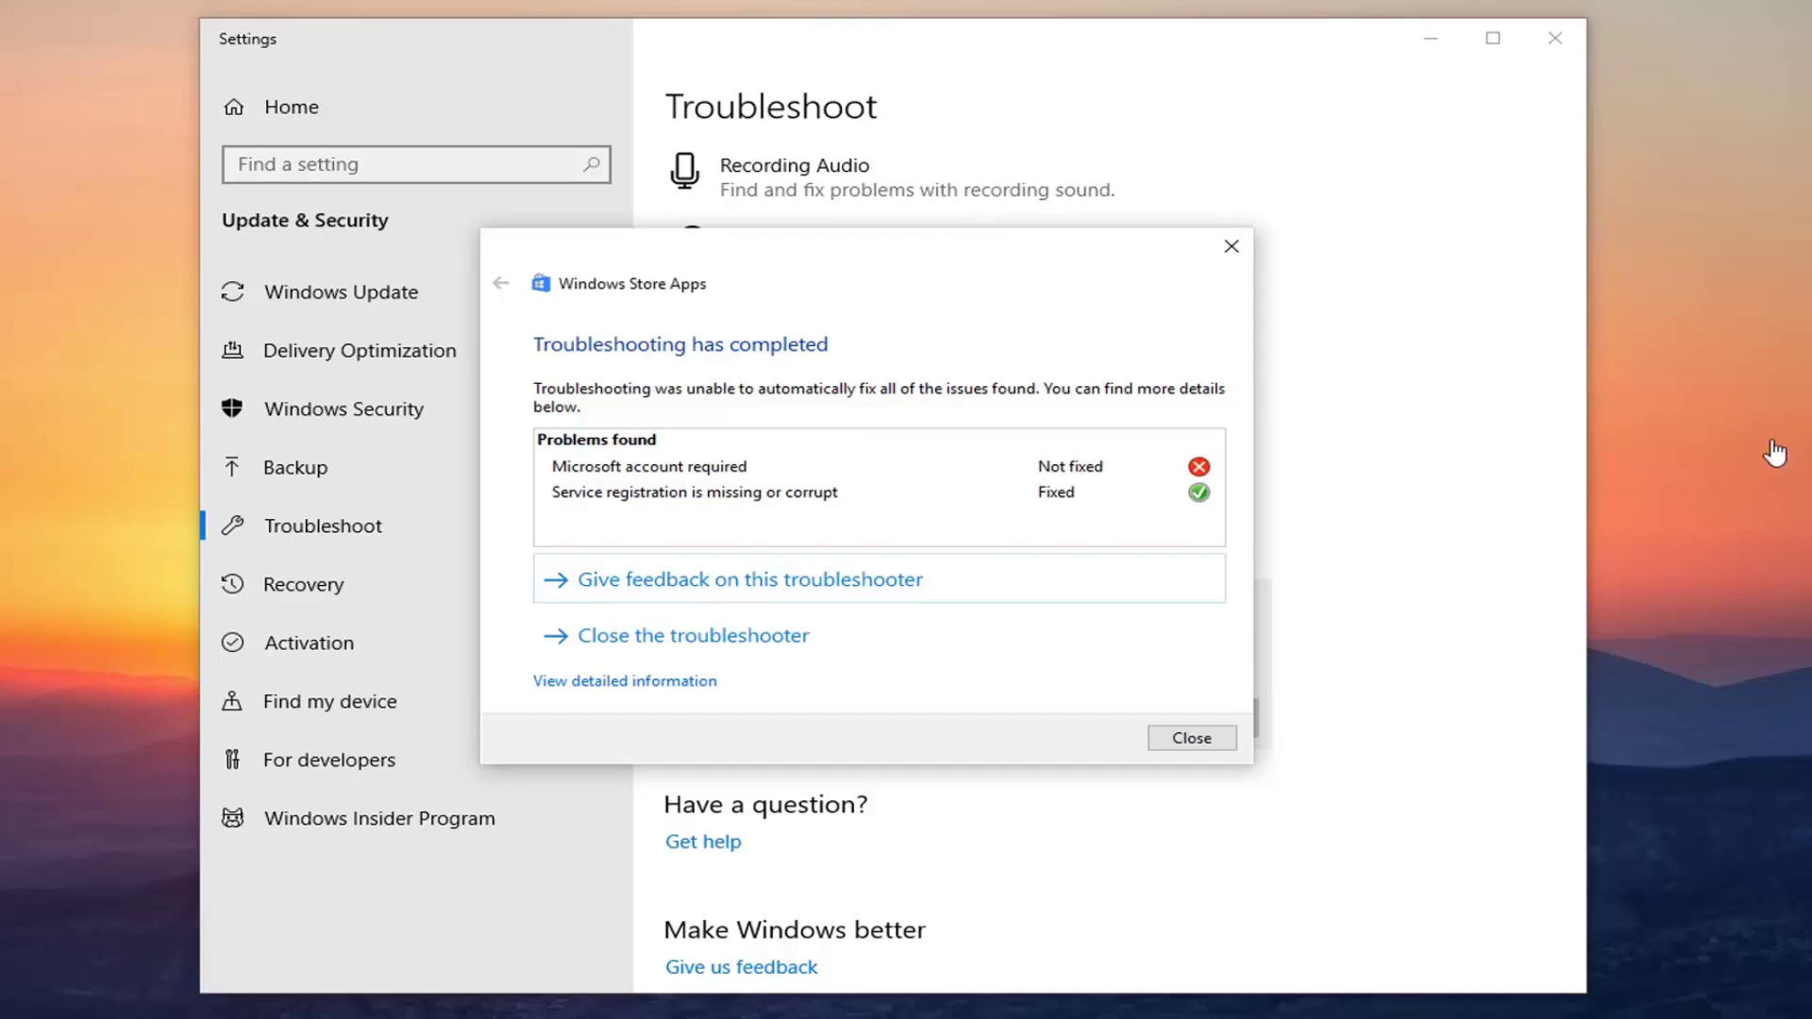
{"action": "right_click", "coordinate": [1230, 253]}
{"action": "left_click", "coordinate": [1231, 248]}
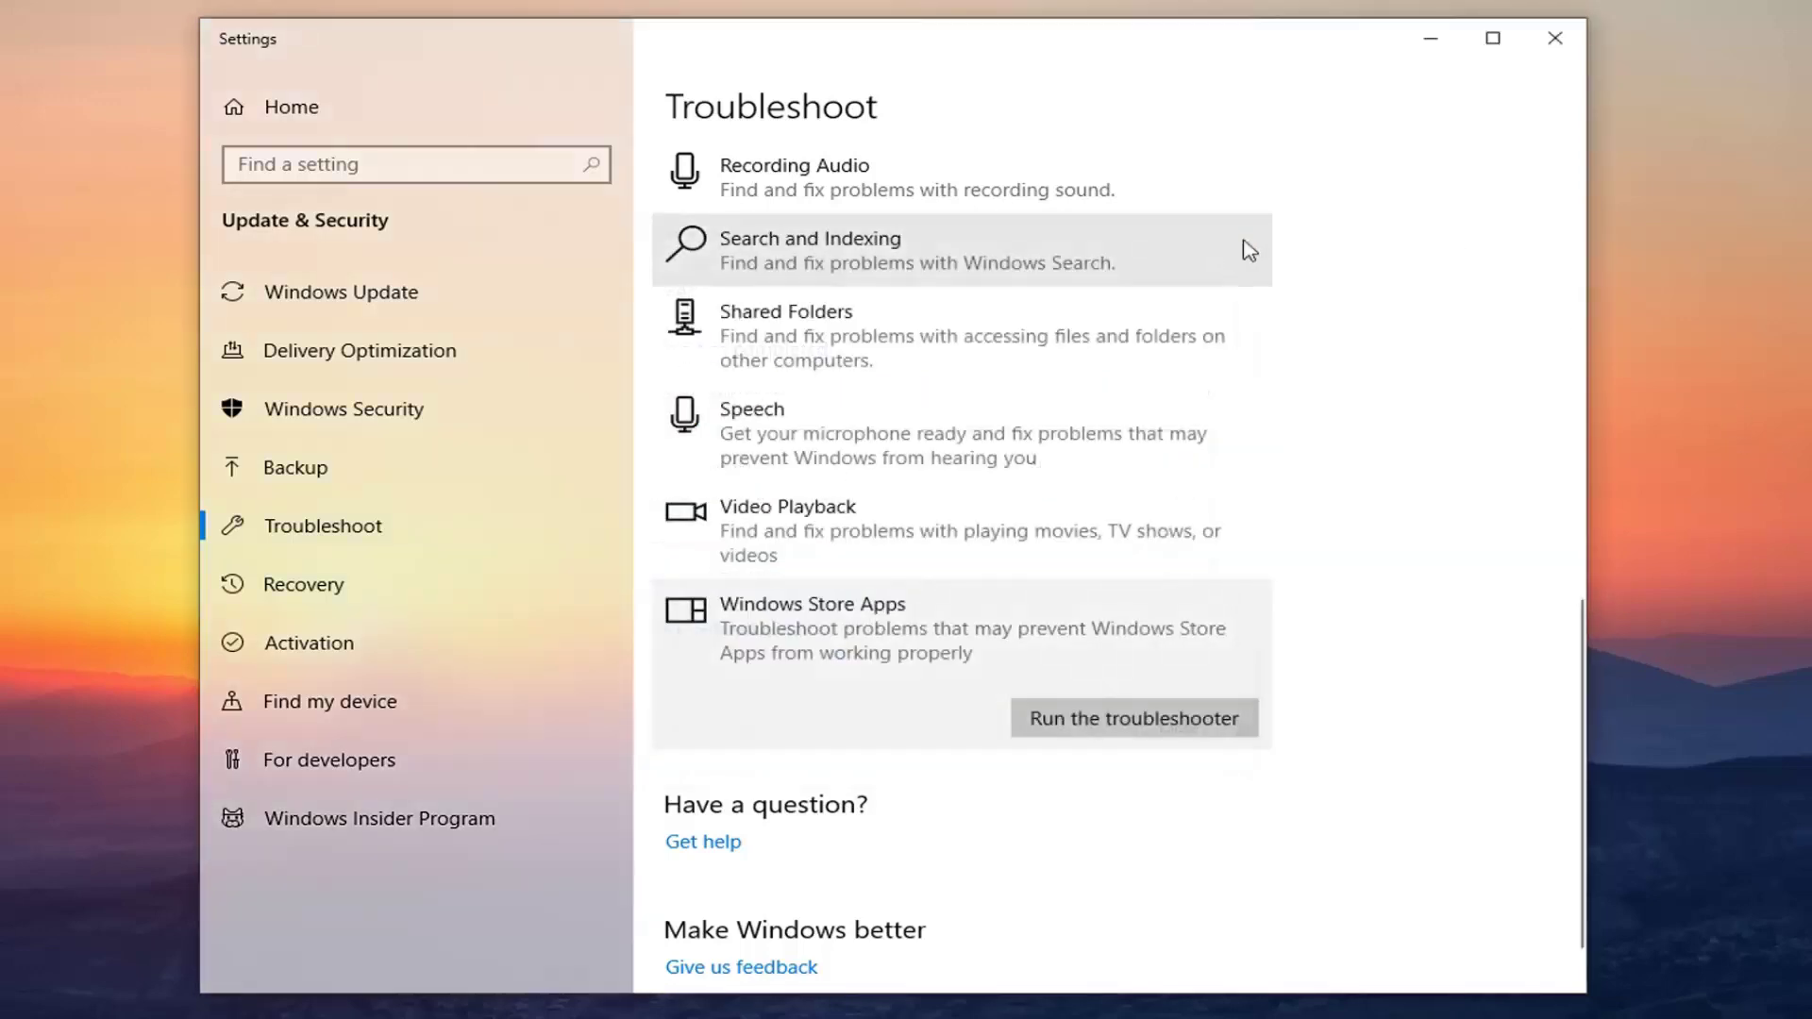
{"action": "left_click", "coordinate": [1555, 38]}
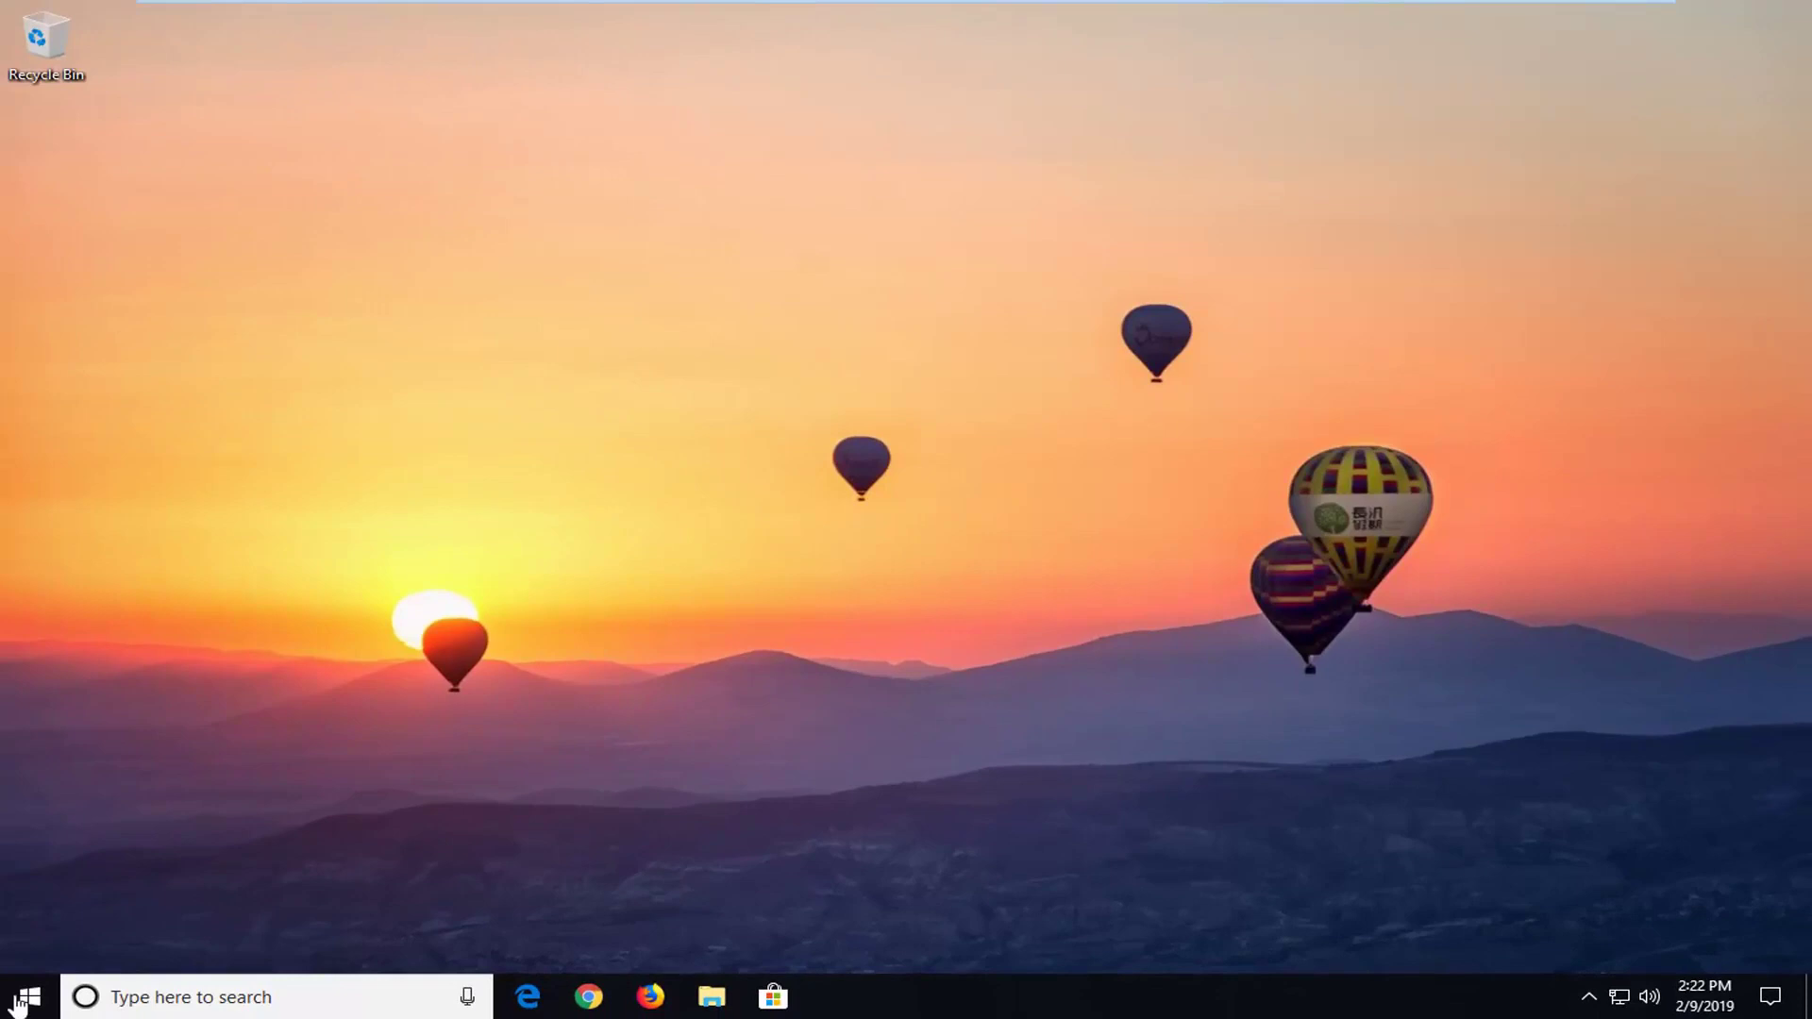
Run wsreset.exe as administrator, then close the Microsoft Store window it reopens.
{"action": "left_click", "coordinate": [31, 1000]}
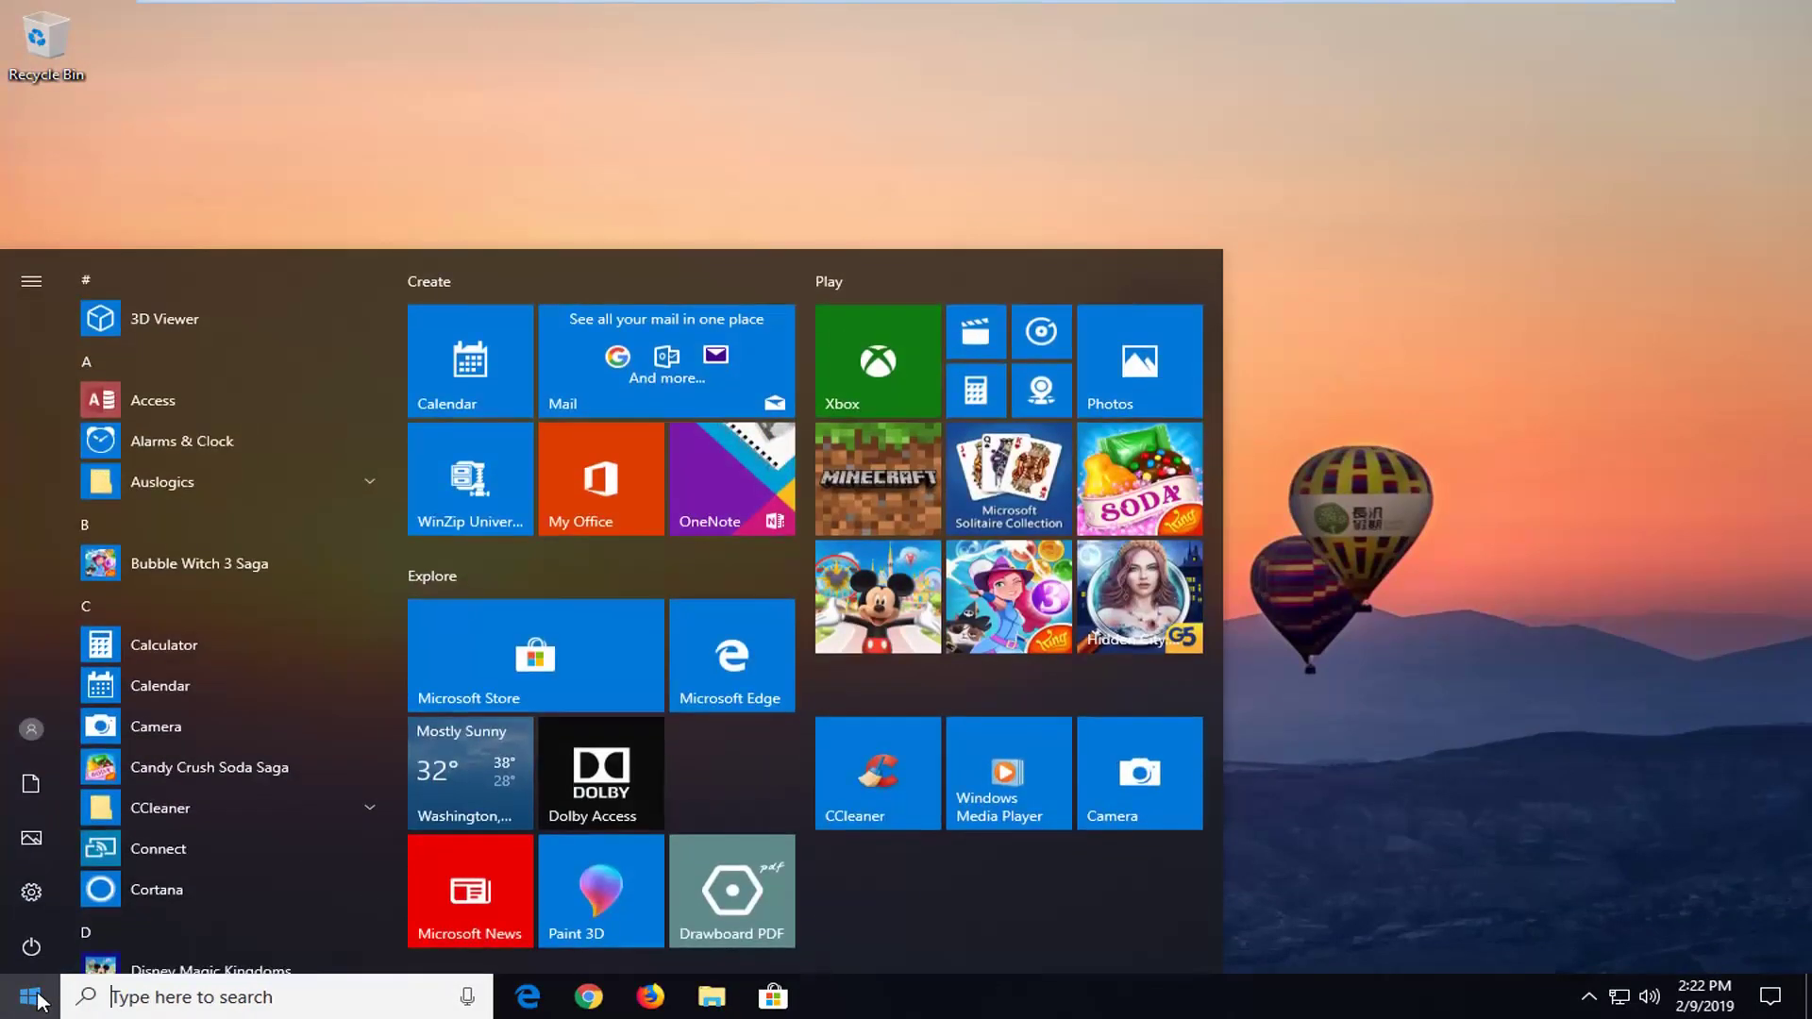
{"action": "type", "text": "wsre"}
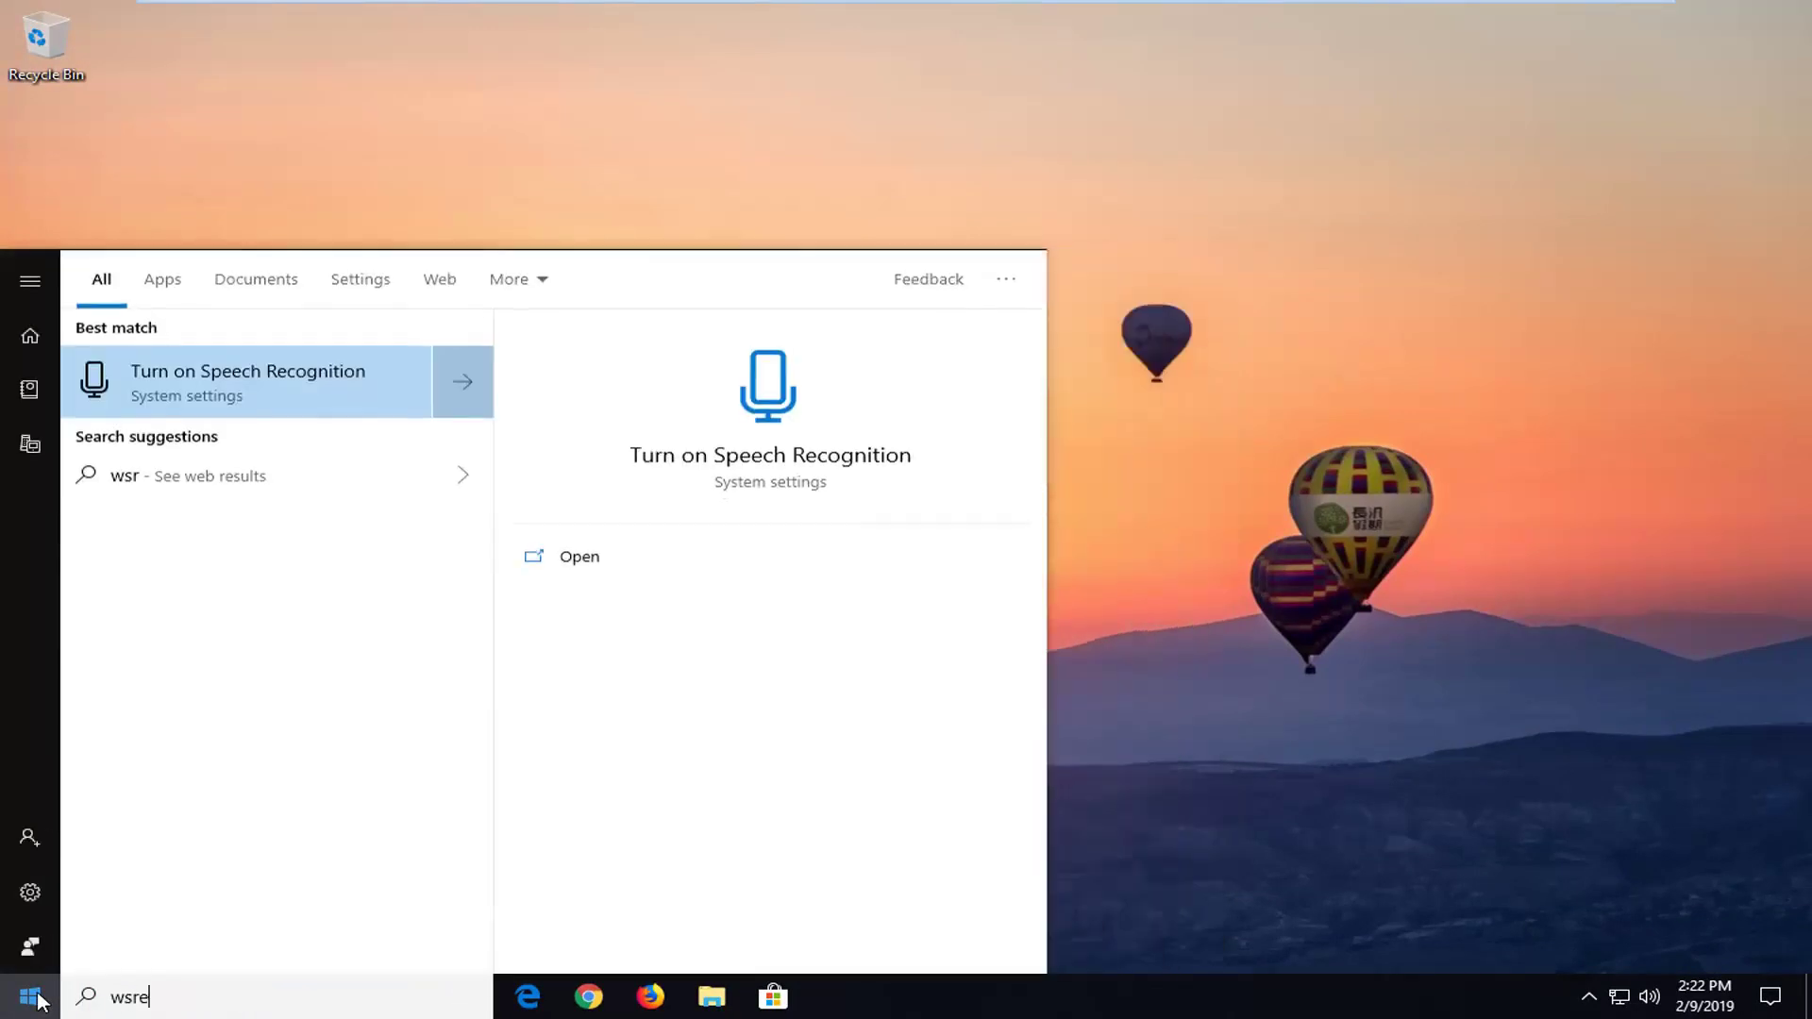
{"action": "type", "text": "set.ex"}
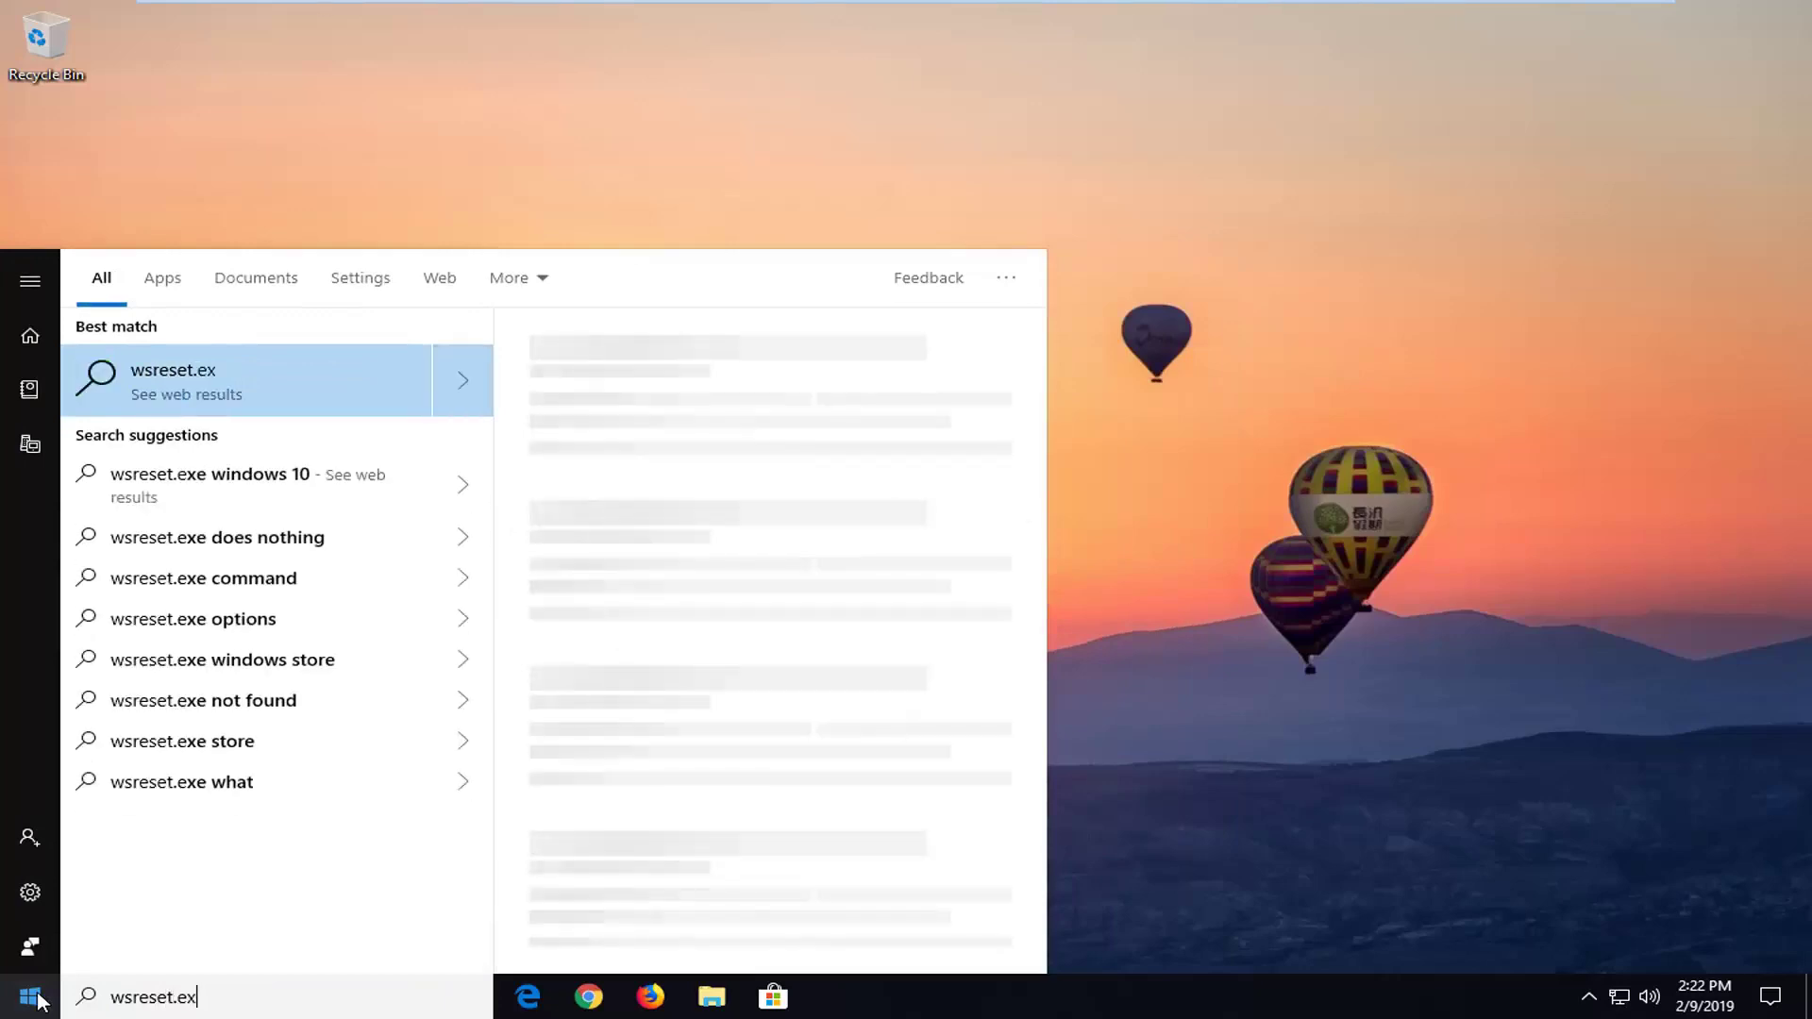
{"action": "type", "text": "e"}
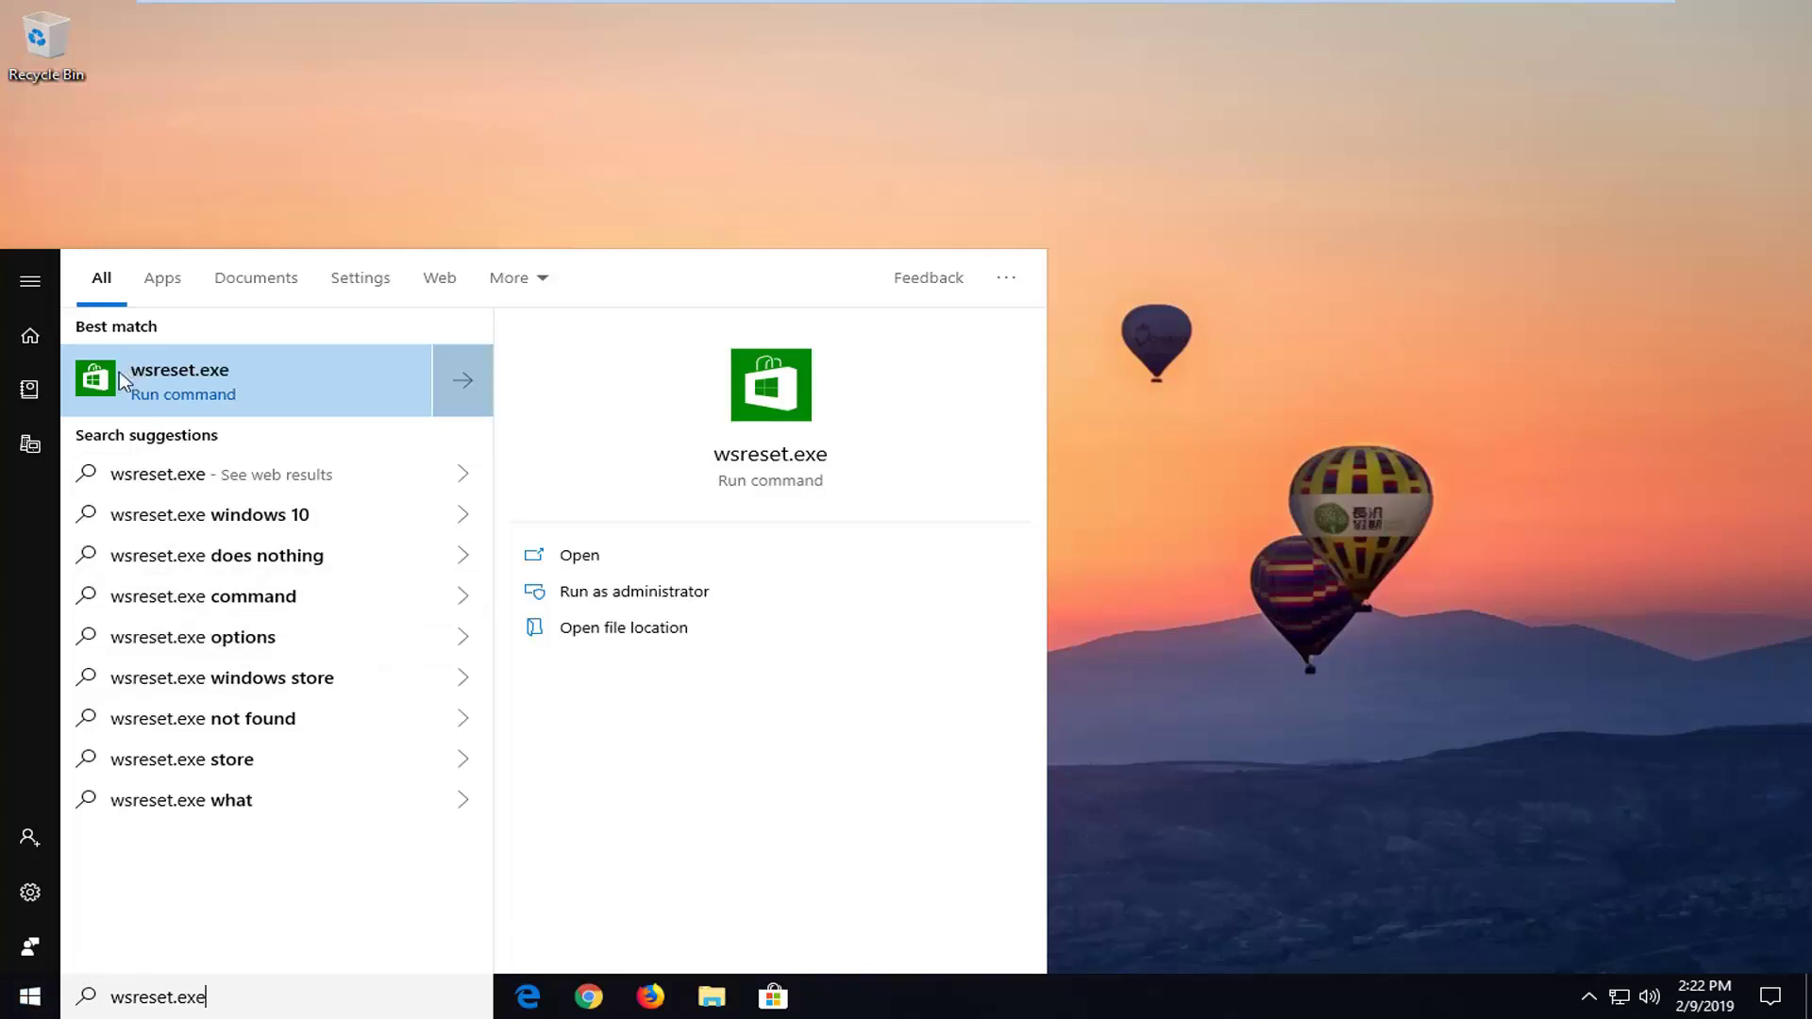
{"action": "right_click", "coordinate": [163, 378]}
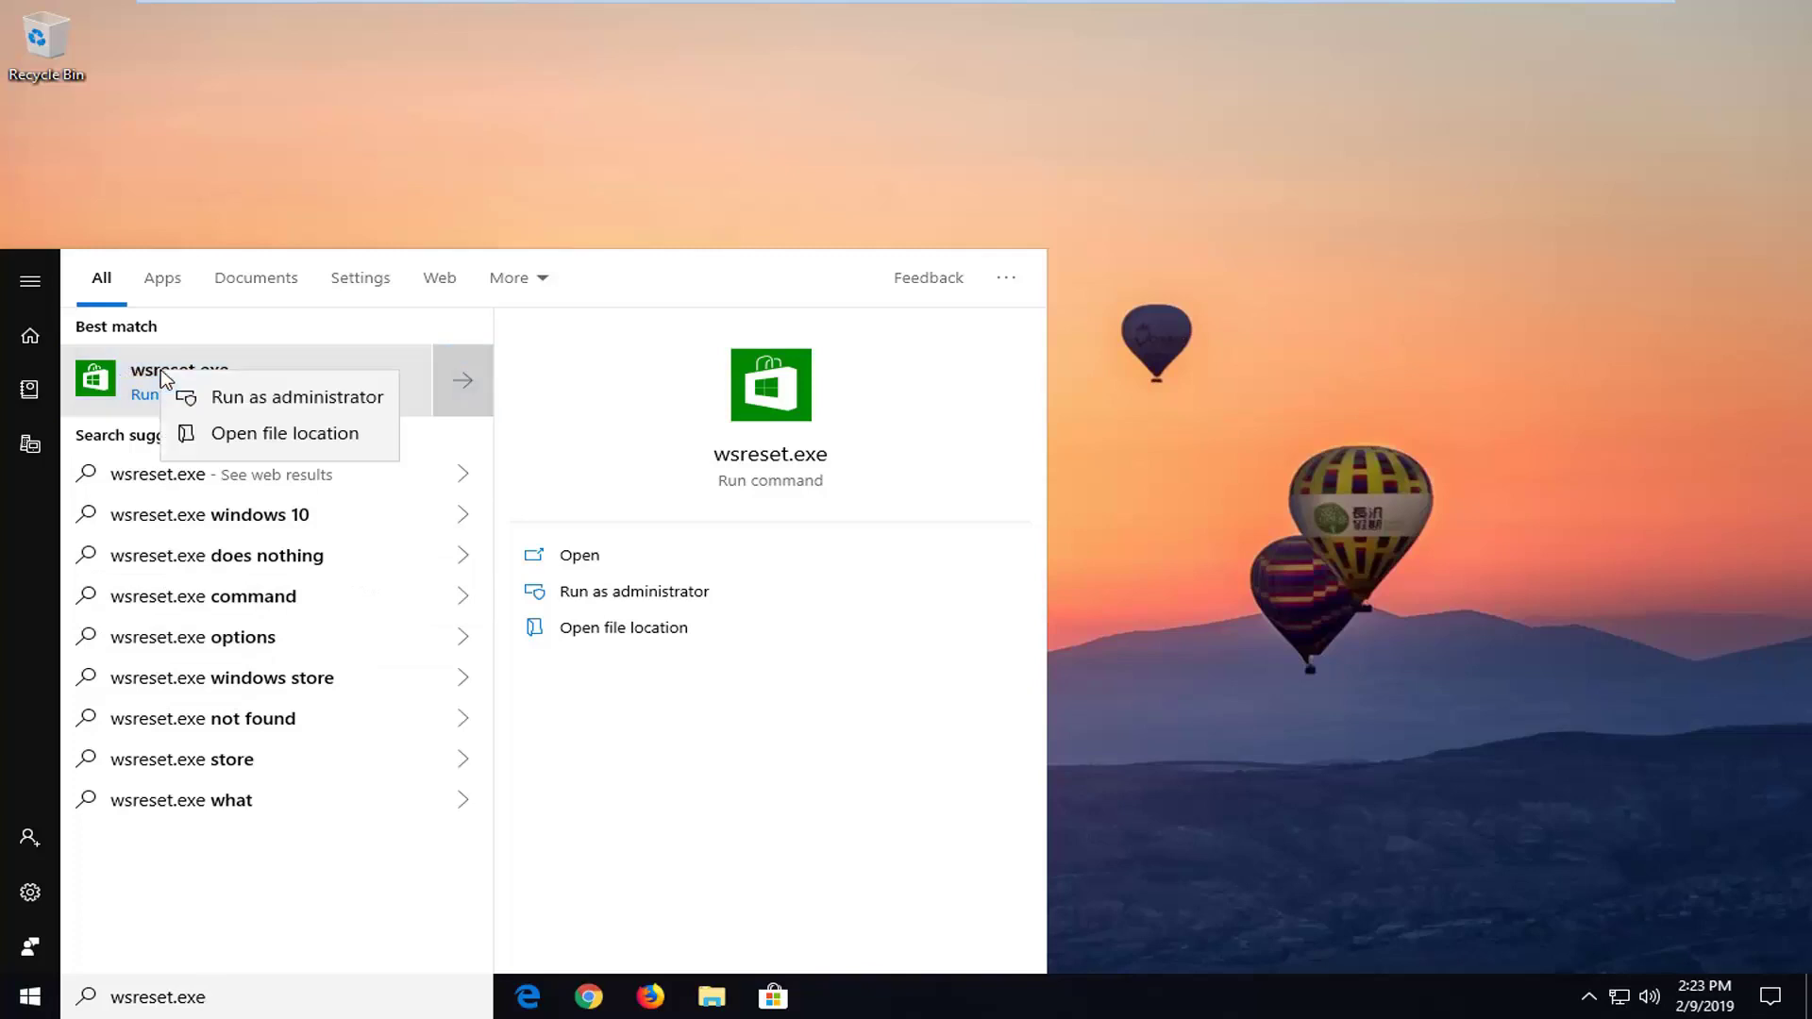
{"action": "left_click", "coordinate": [257, 398]}
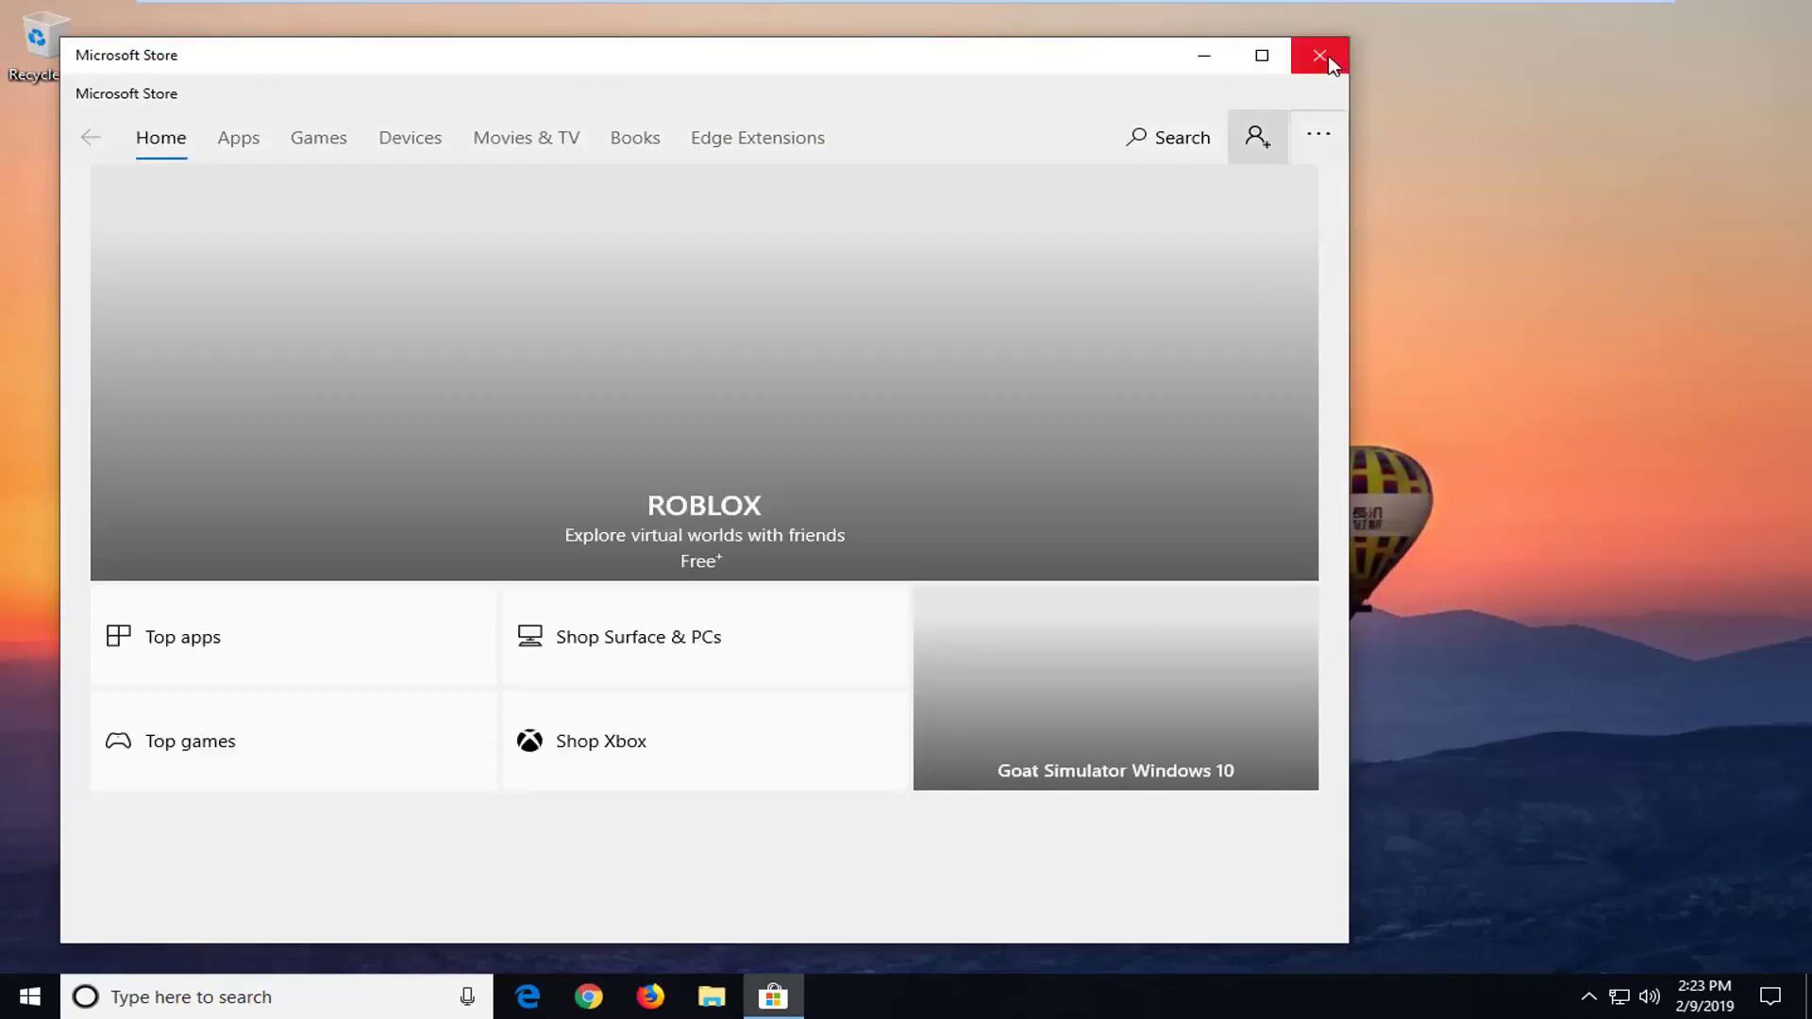
{"action": "left_click", "coordinate": [1321, 57]}
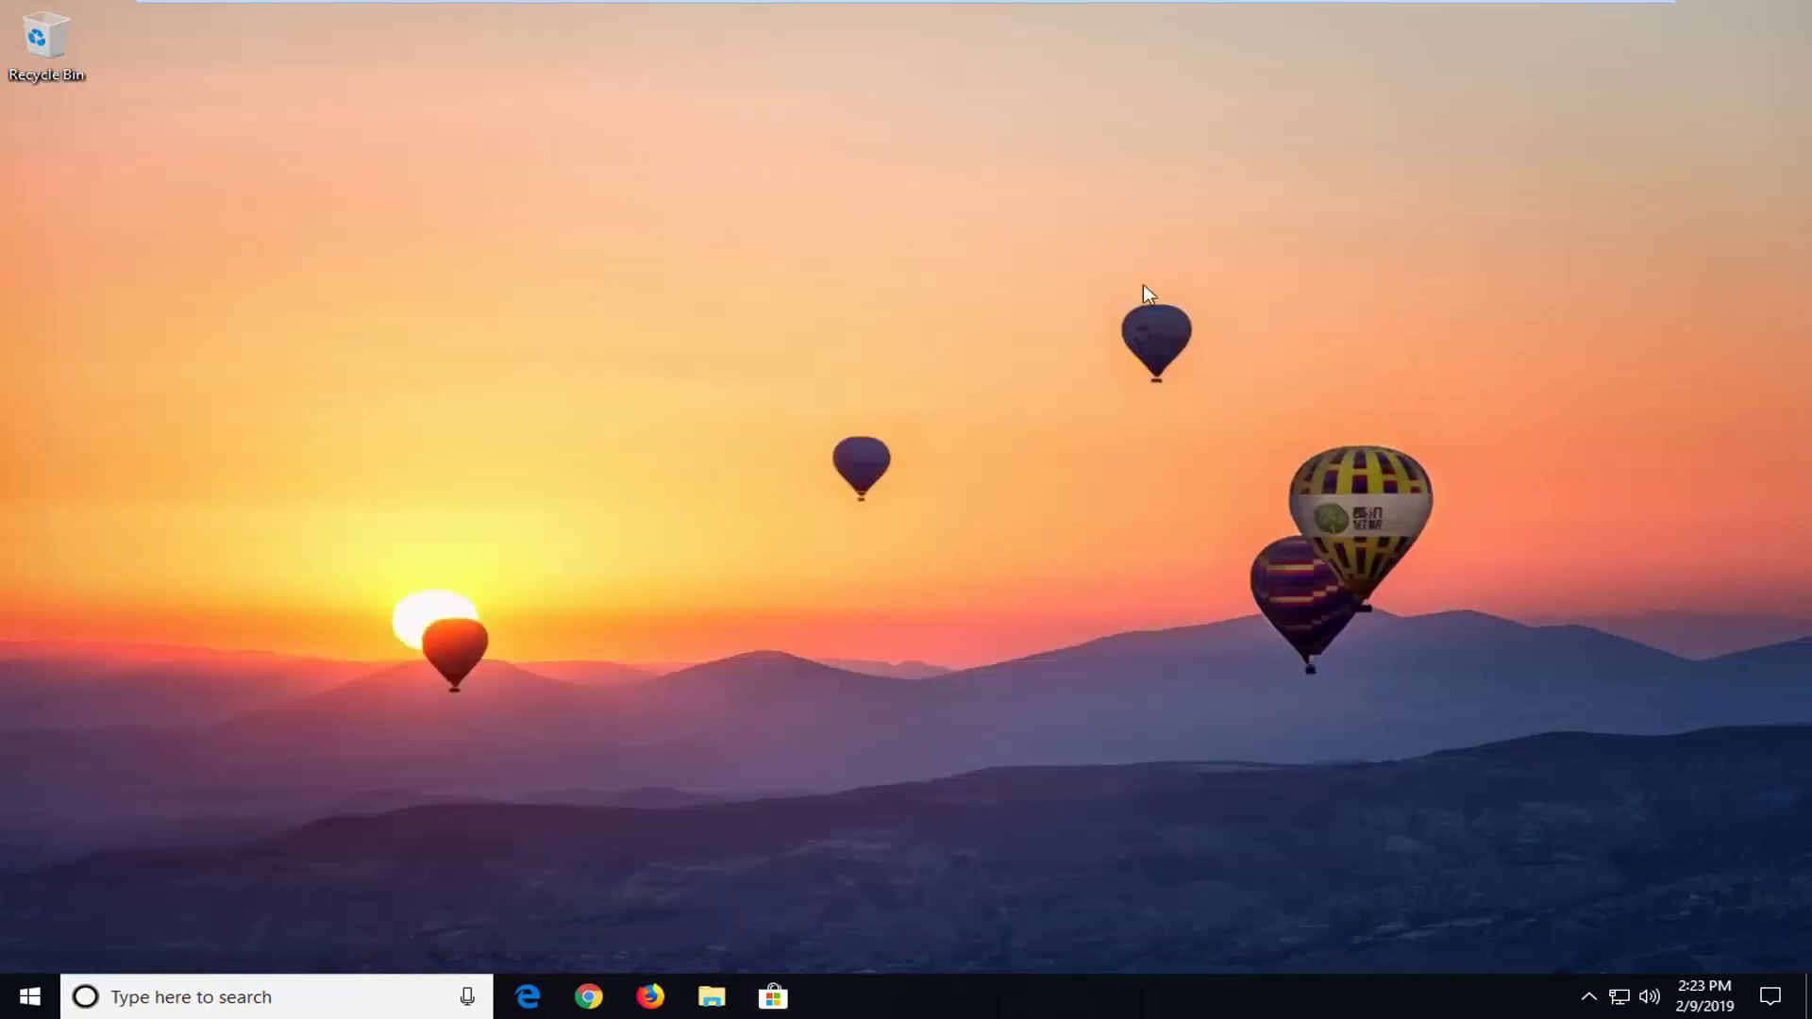
Launch Command Prompt as administrator, approving the elevation prompt, and centre its window.
{"action": "left_click", "coordinate": [21, 1008]}
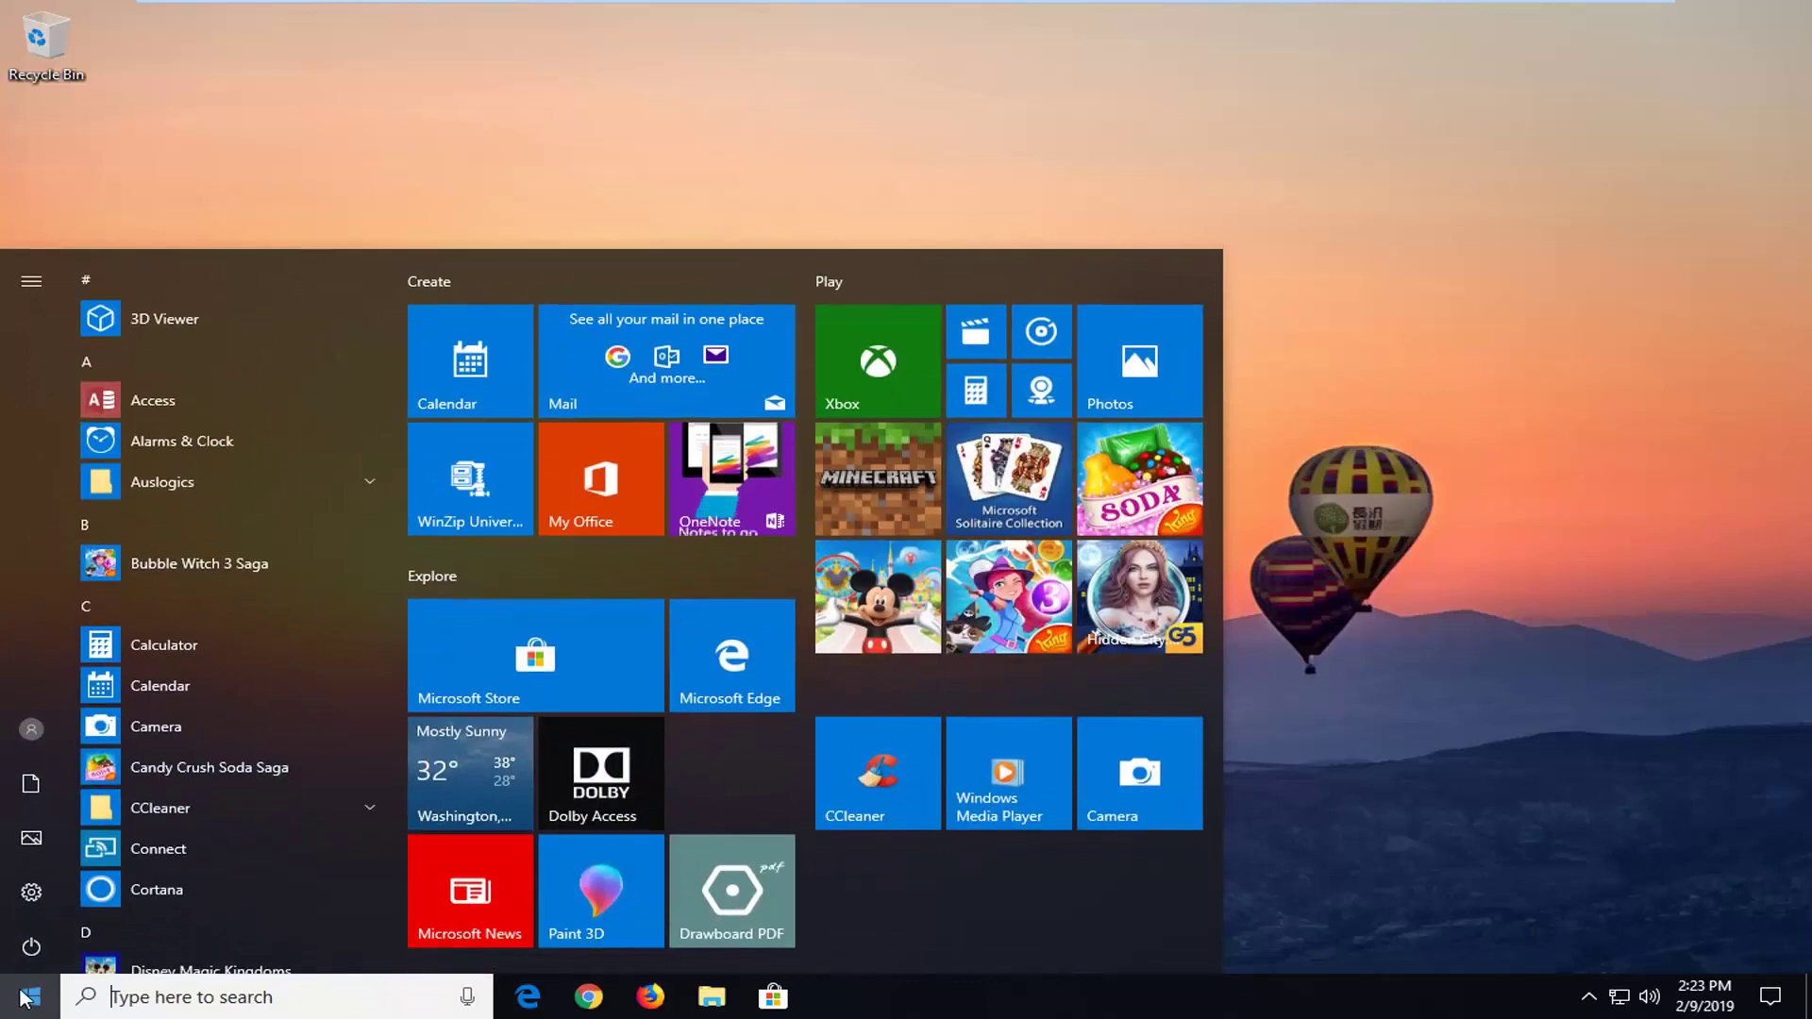
{"action": "type", "text": "comma"}
{"action": "type", "text": "nd prkm"}
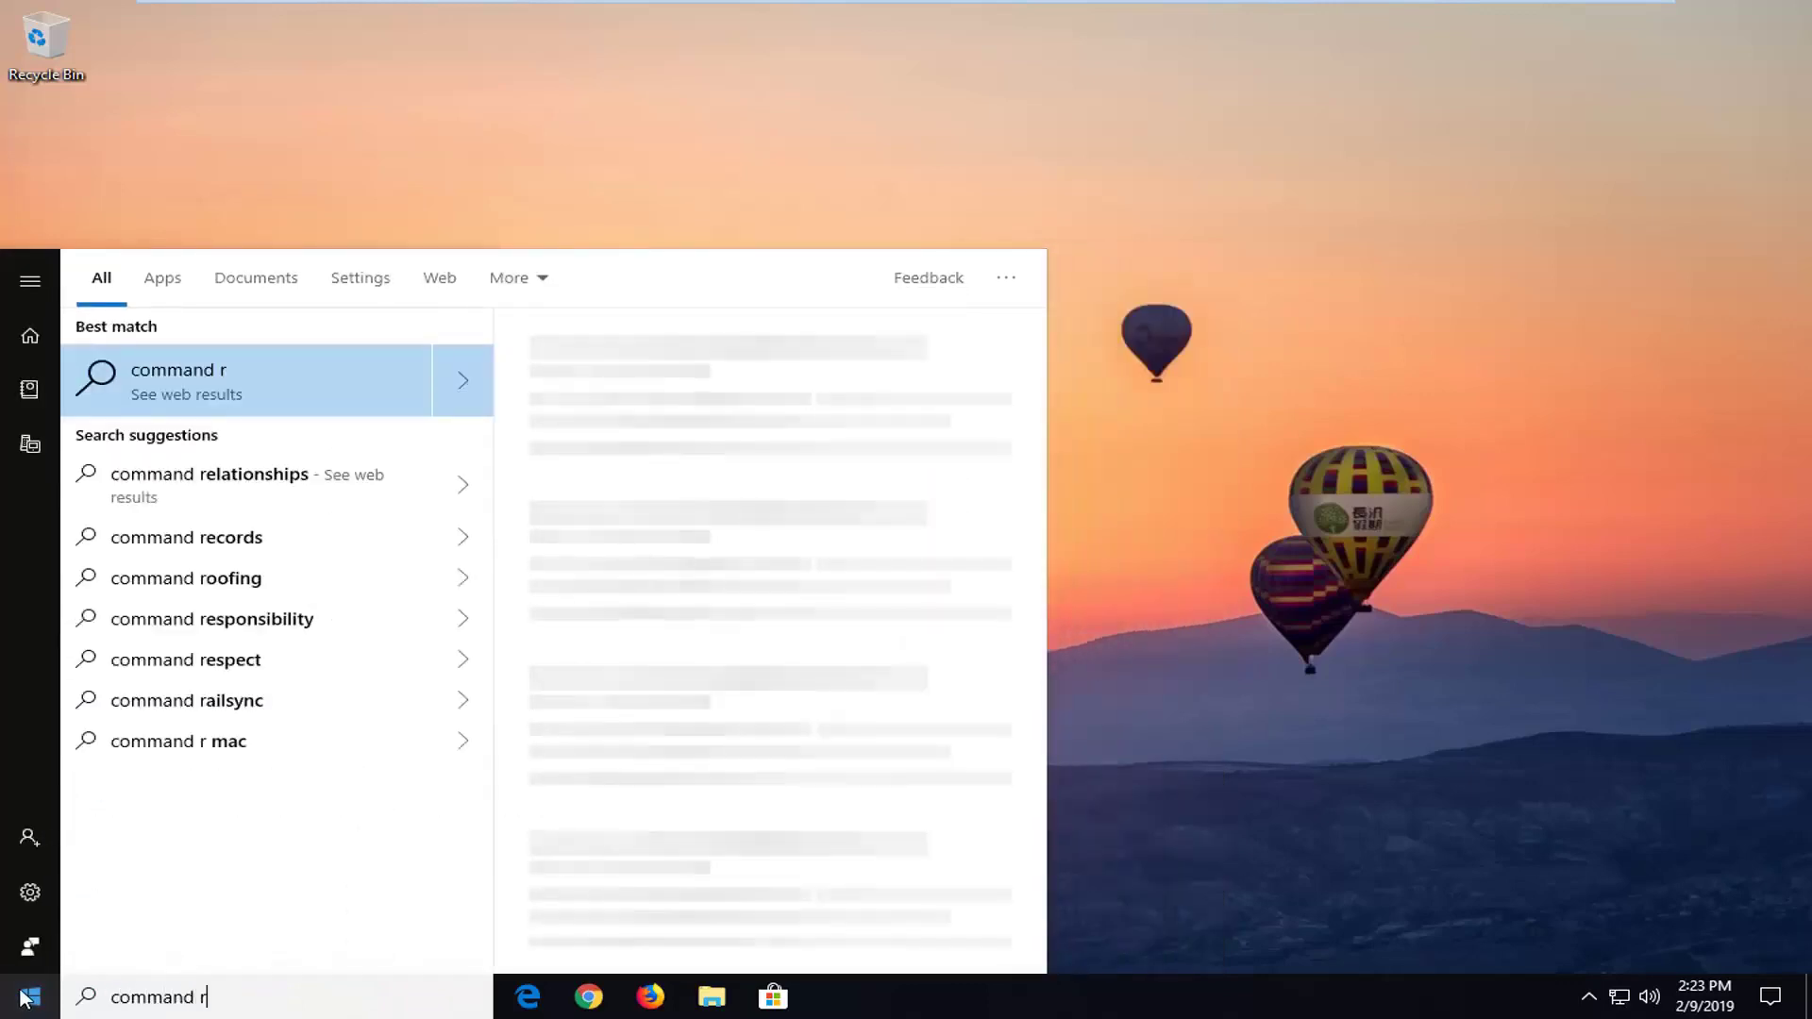
{"action": "key", "text": "BackSpace"}
{"action": "key", "text": "BackSpace"}
{"action": "type", "text": "ompt"}
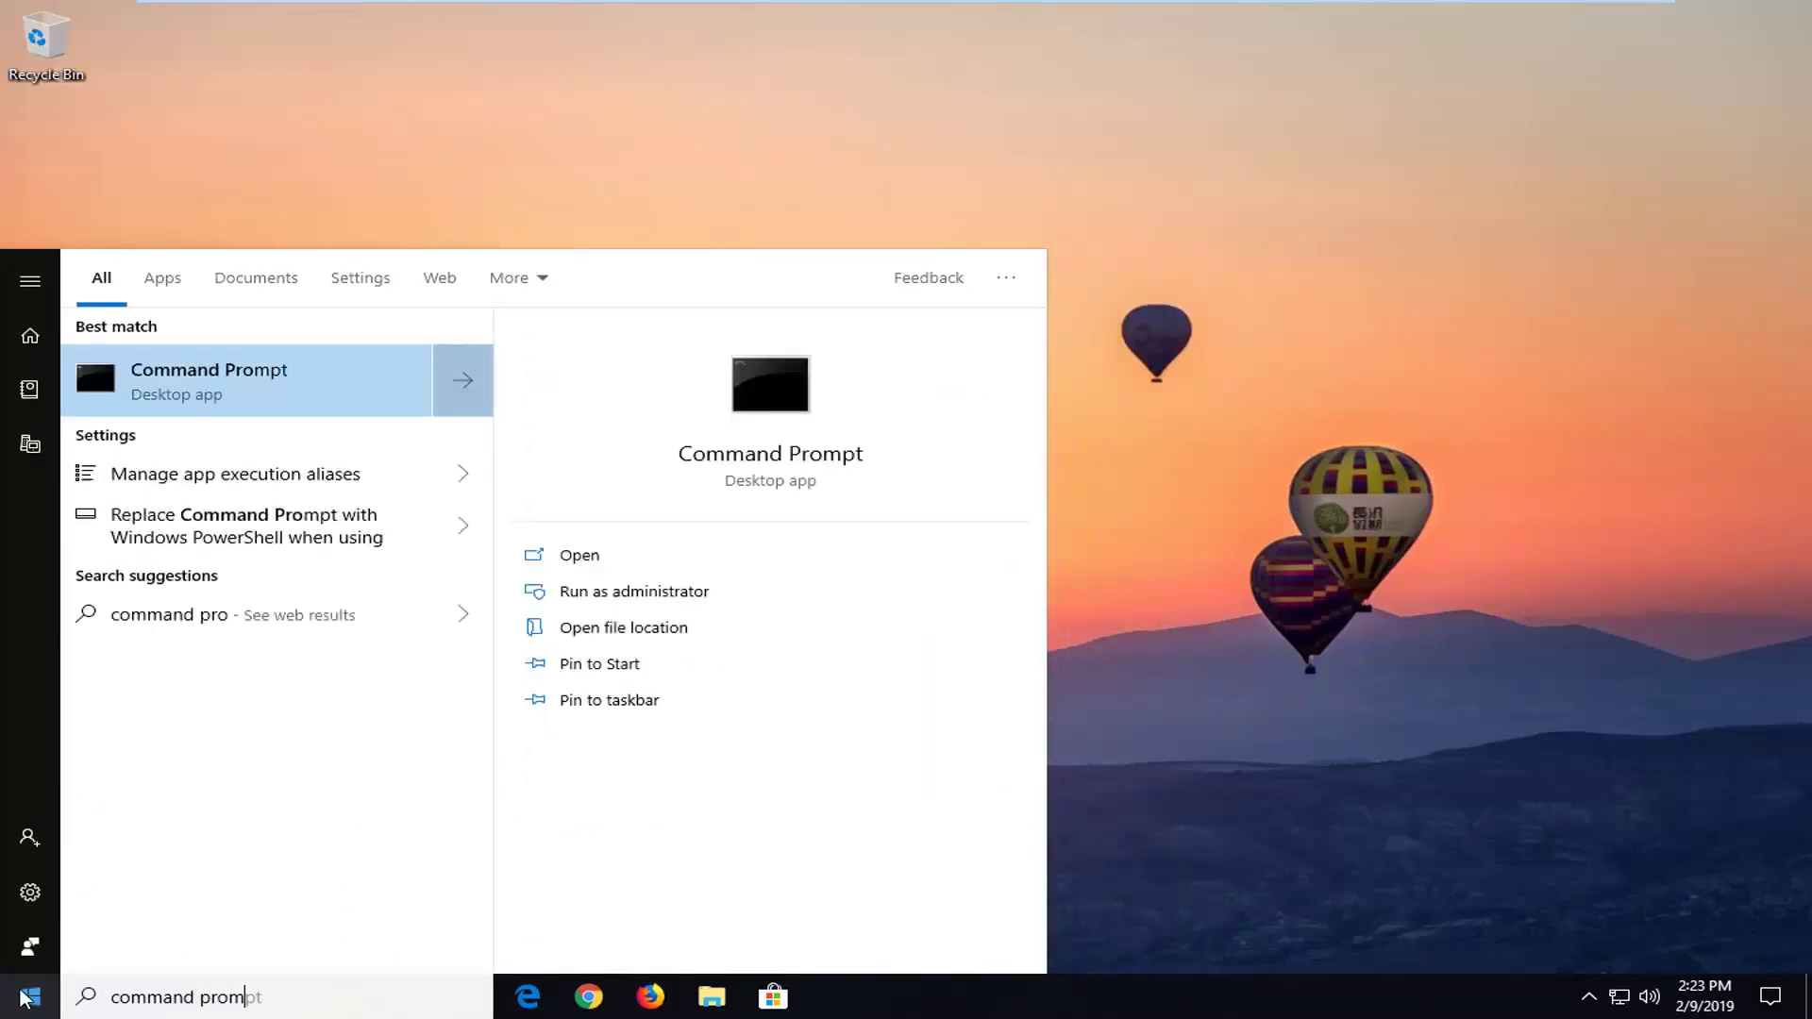
{"action": "right_click", "coordinate": [179, 401]}
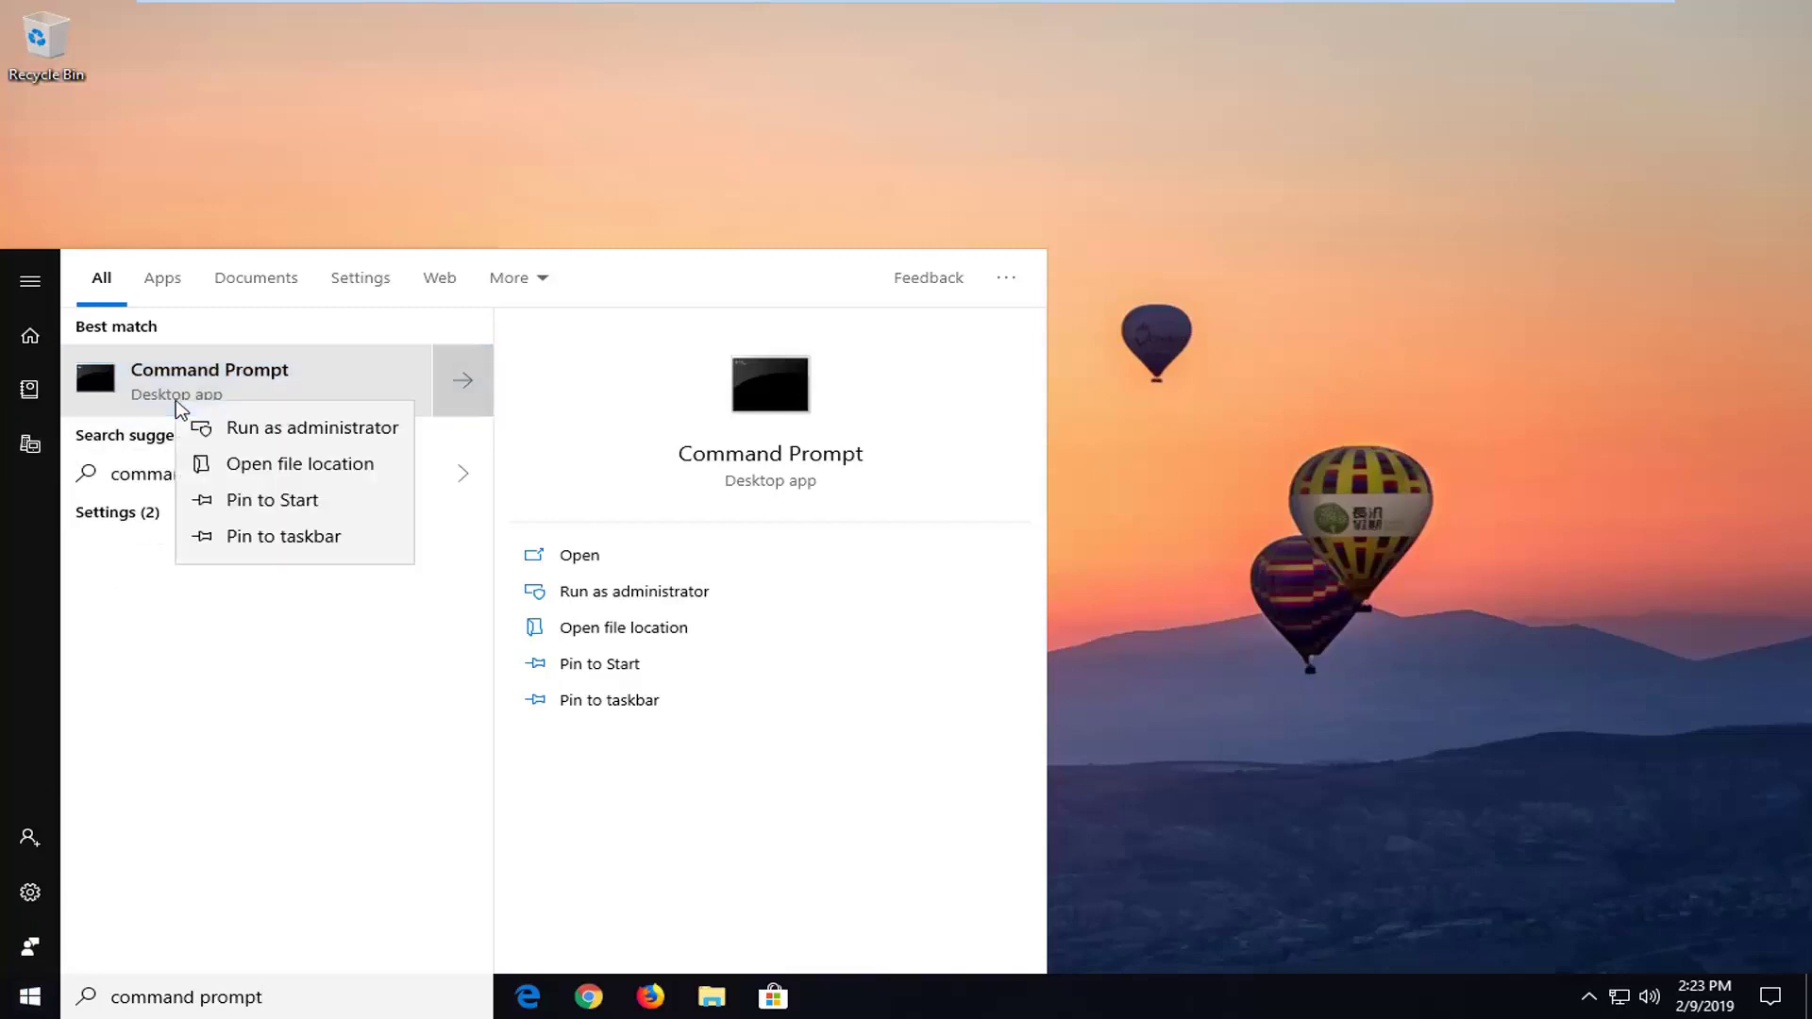
{"action": "left_click", "coordinate": [238, 433]}
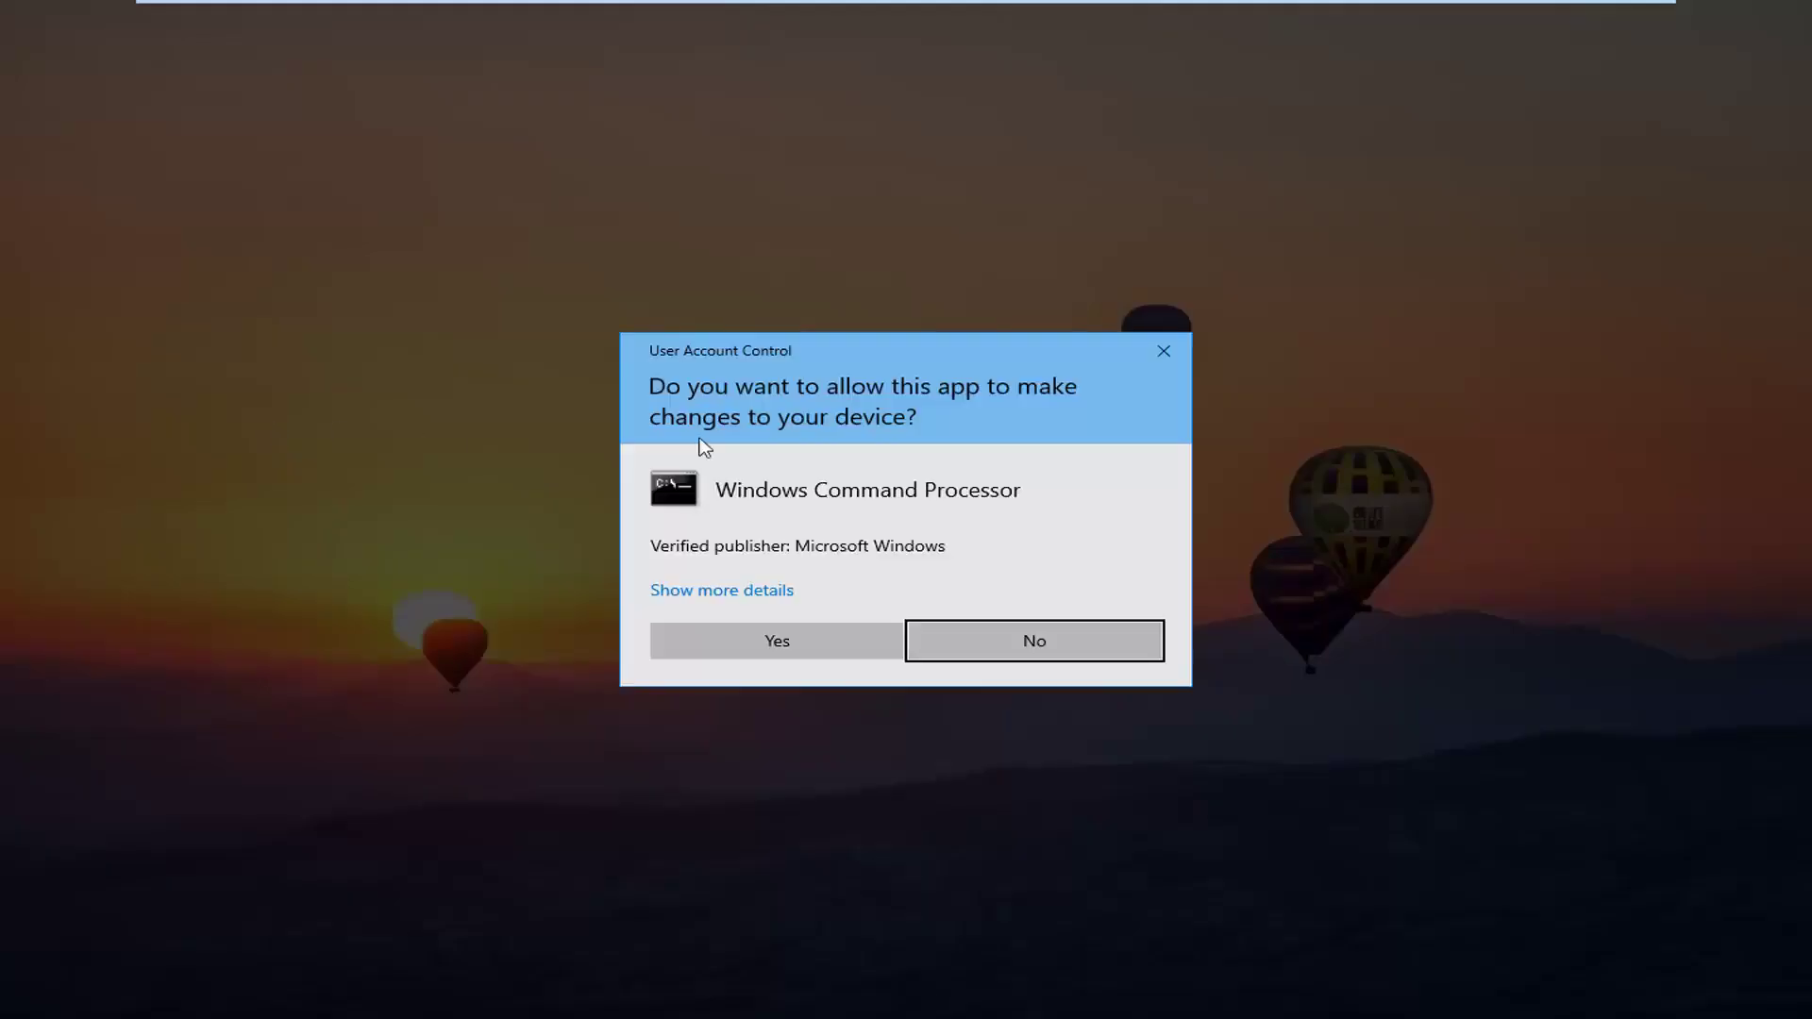
{"action": "left_click", "coordinate": [791, 652]}
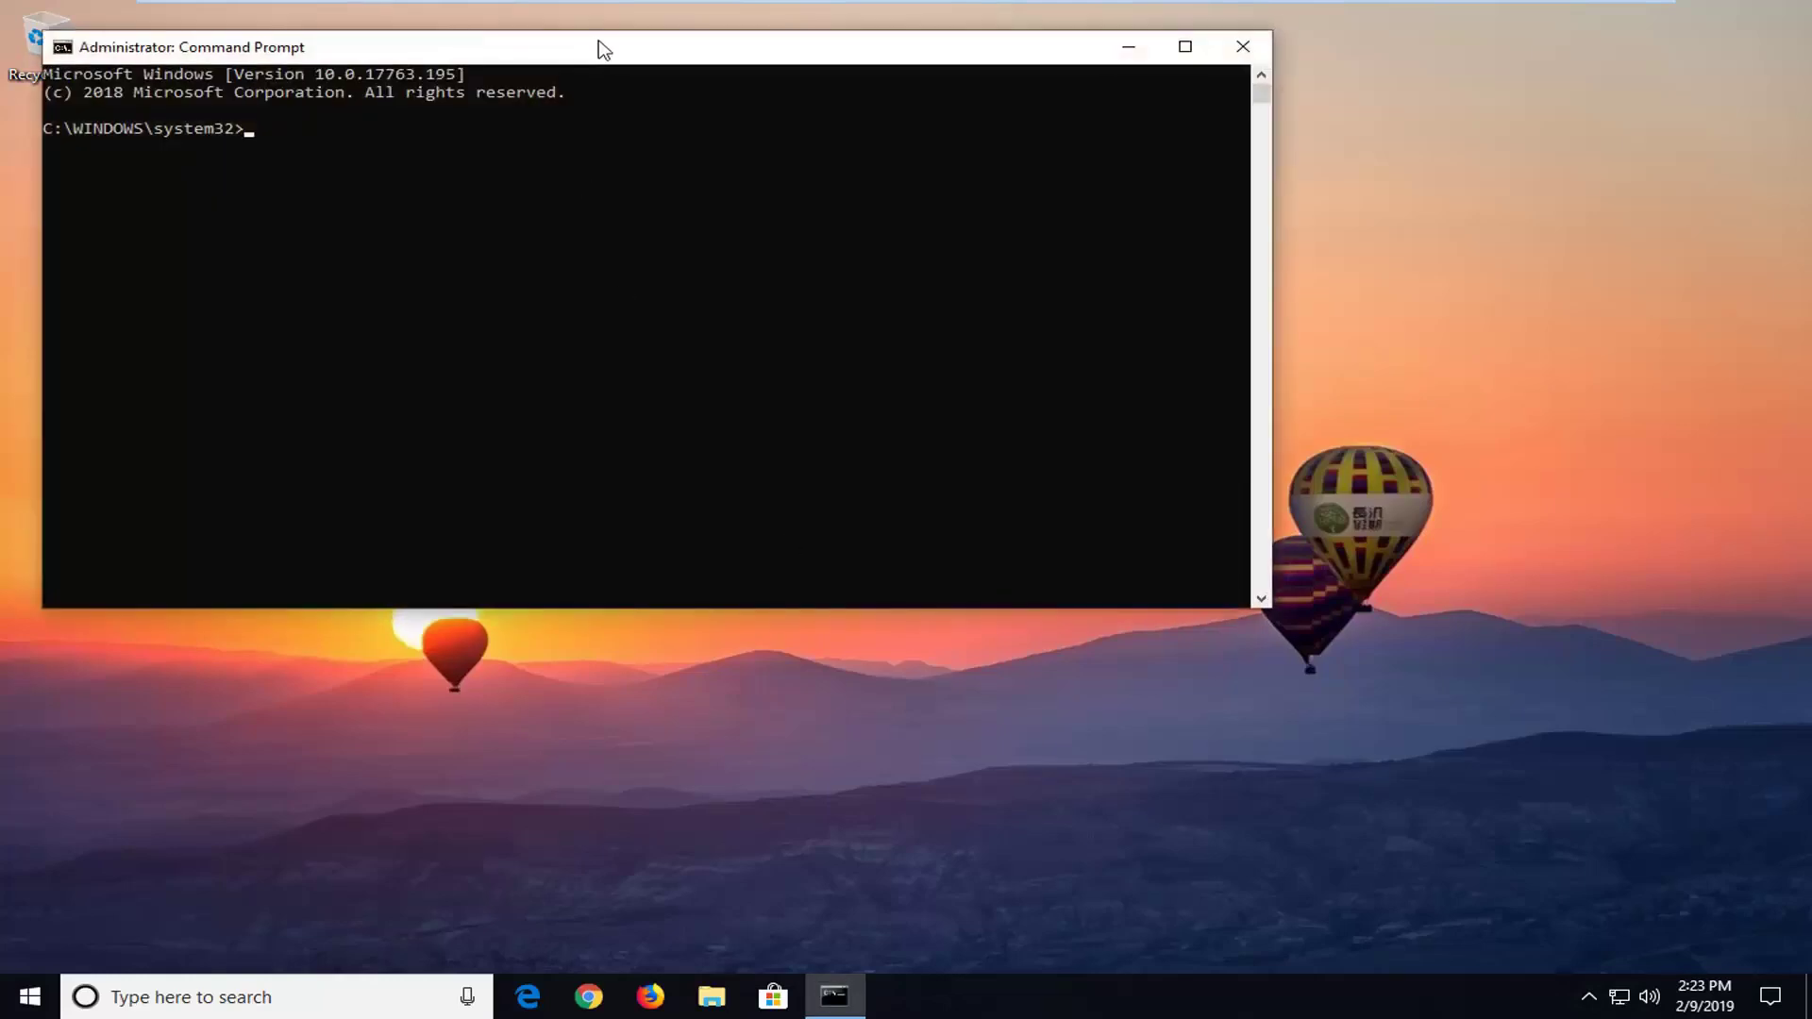
{"action": "left_click_drag", "start_coordinate": [604, 49], "coordinate": [861, 187]}
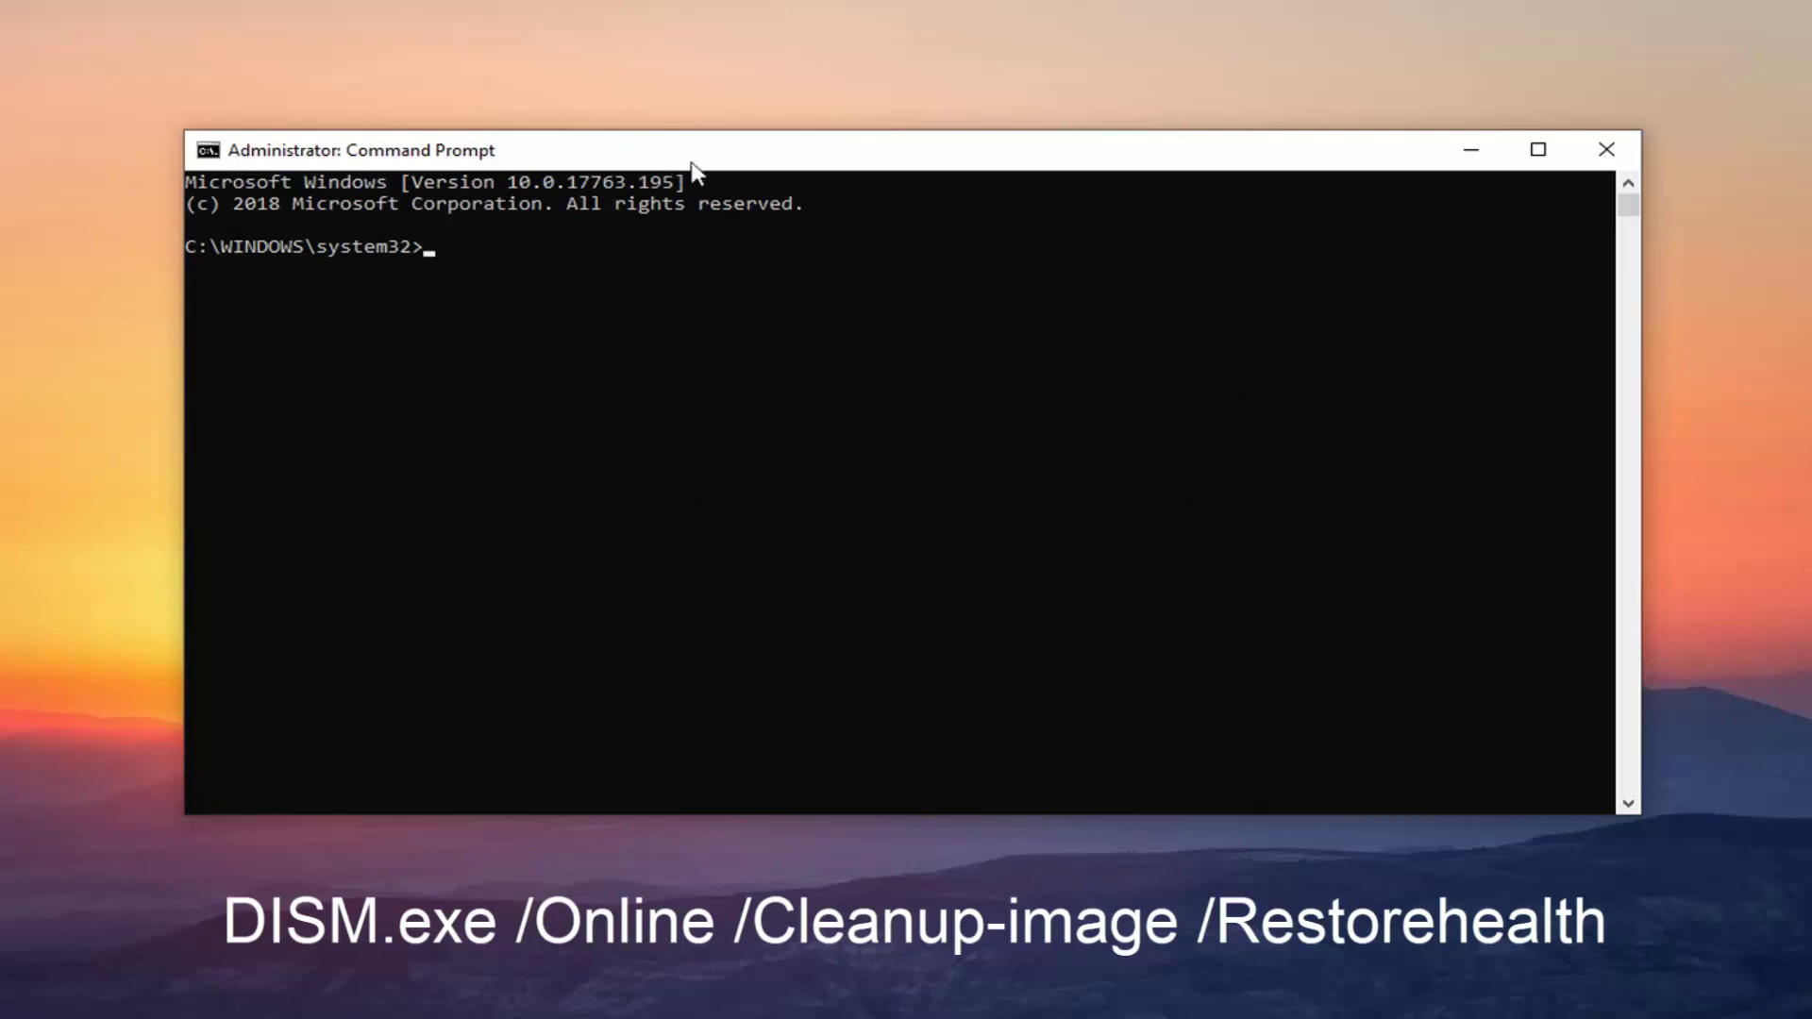
Paste and run DISM.exe /Online /Cleanup-image /Restorehealth in the admin prompt.
{"action": "right_click", "coordinate": [951, 154]}
{"action": "mouse_move", "coordinate": [1048, 355]}
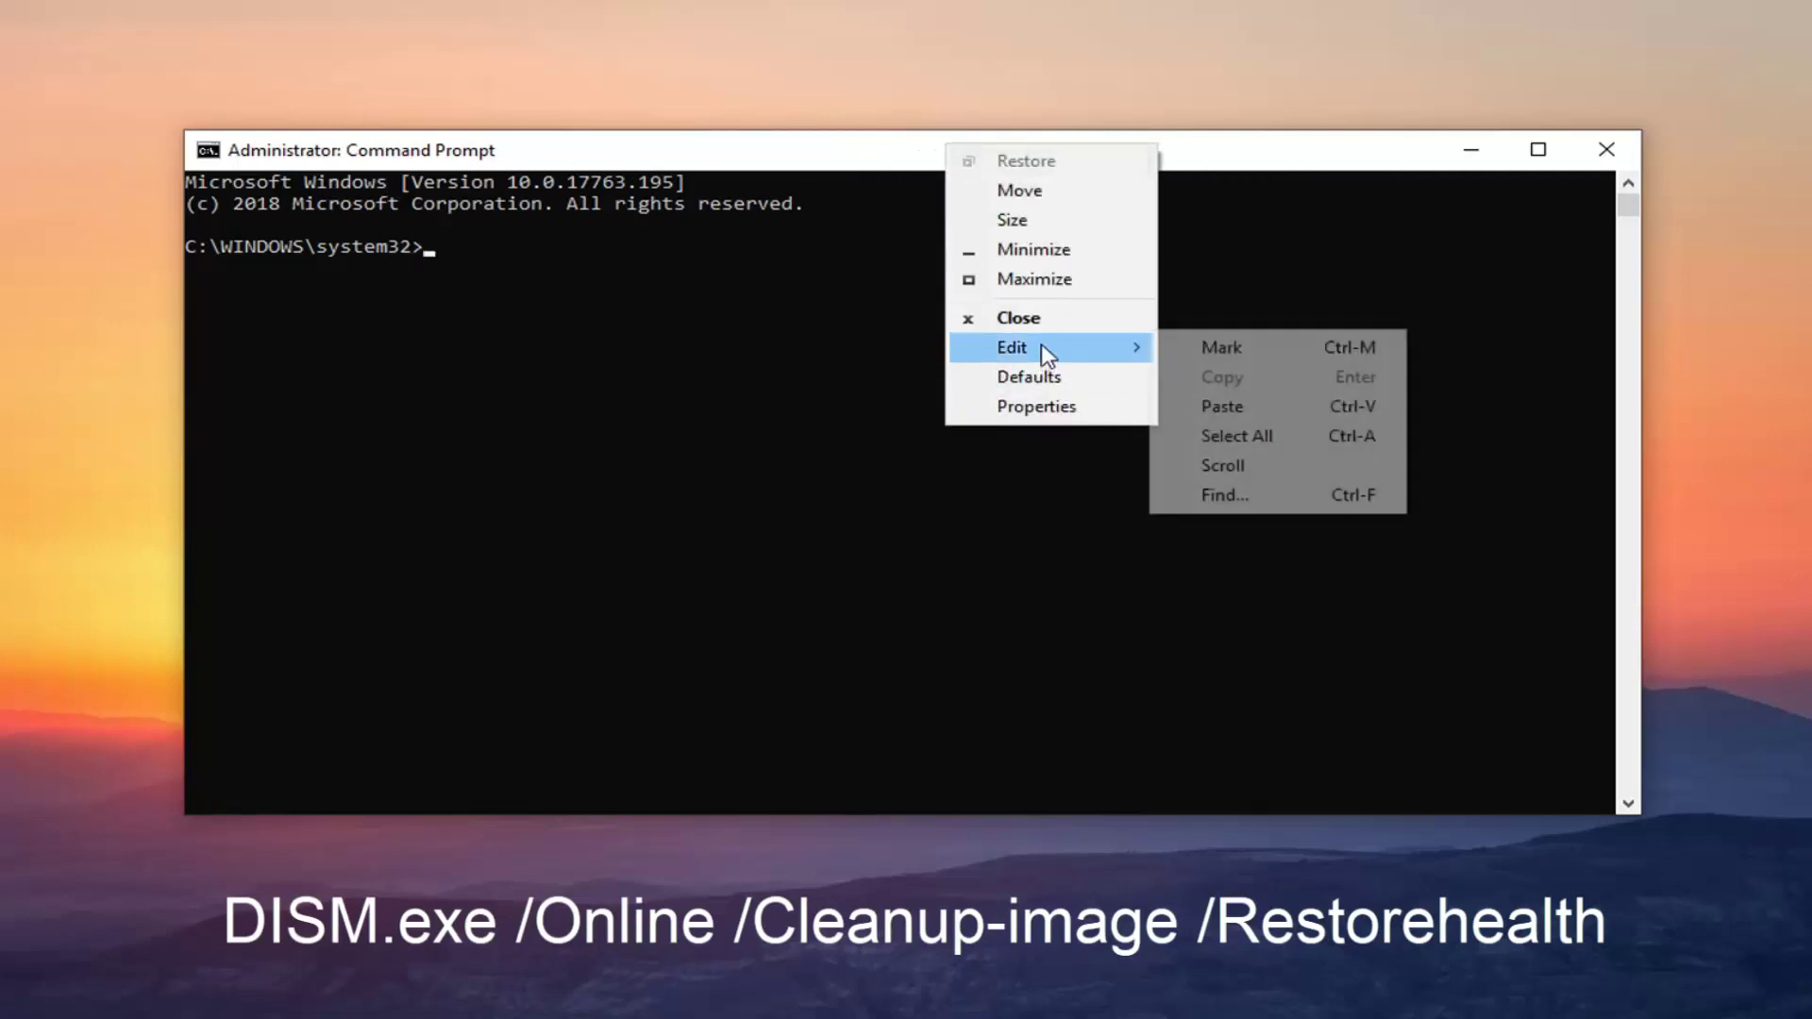
{"action": "left_click", "coordinate": [1244, 405]}
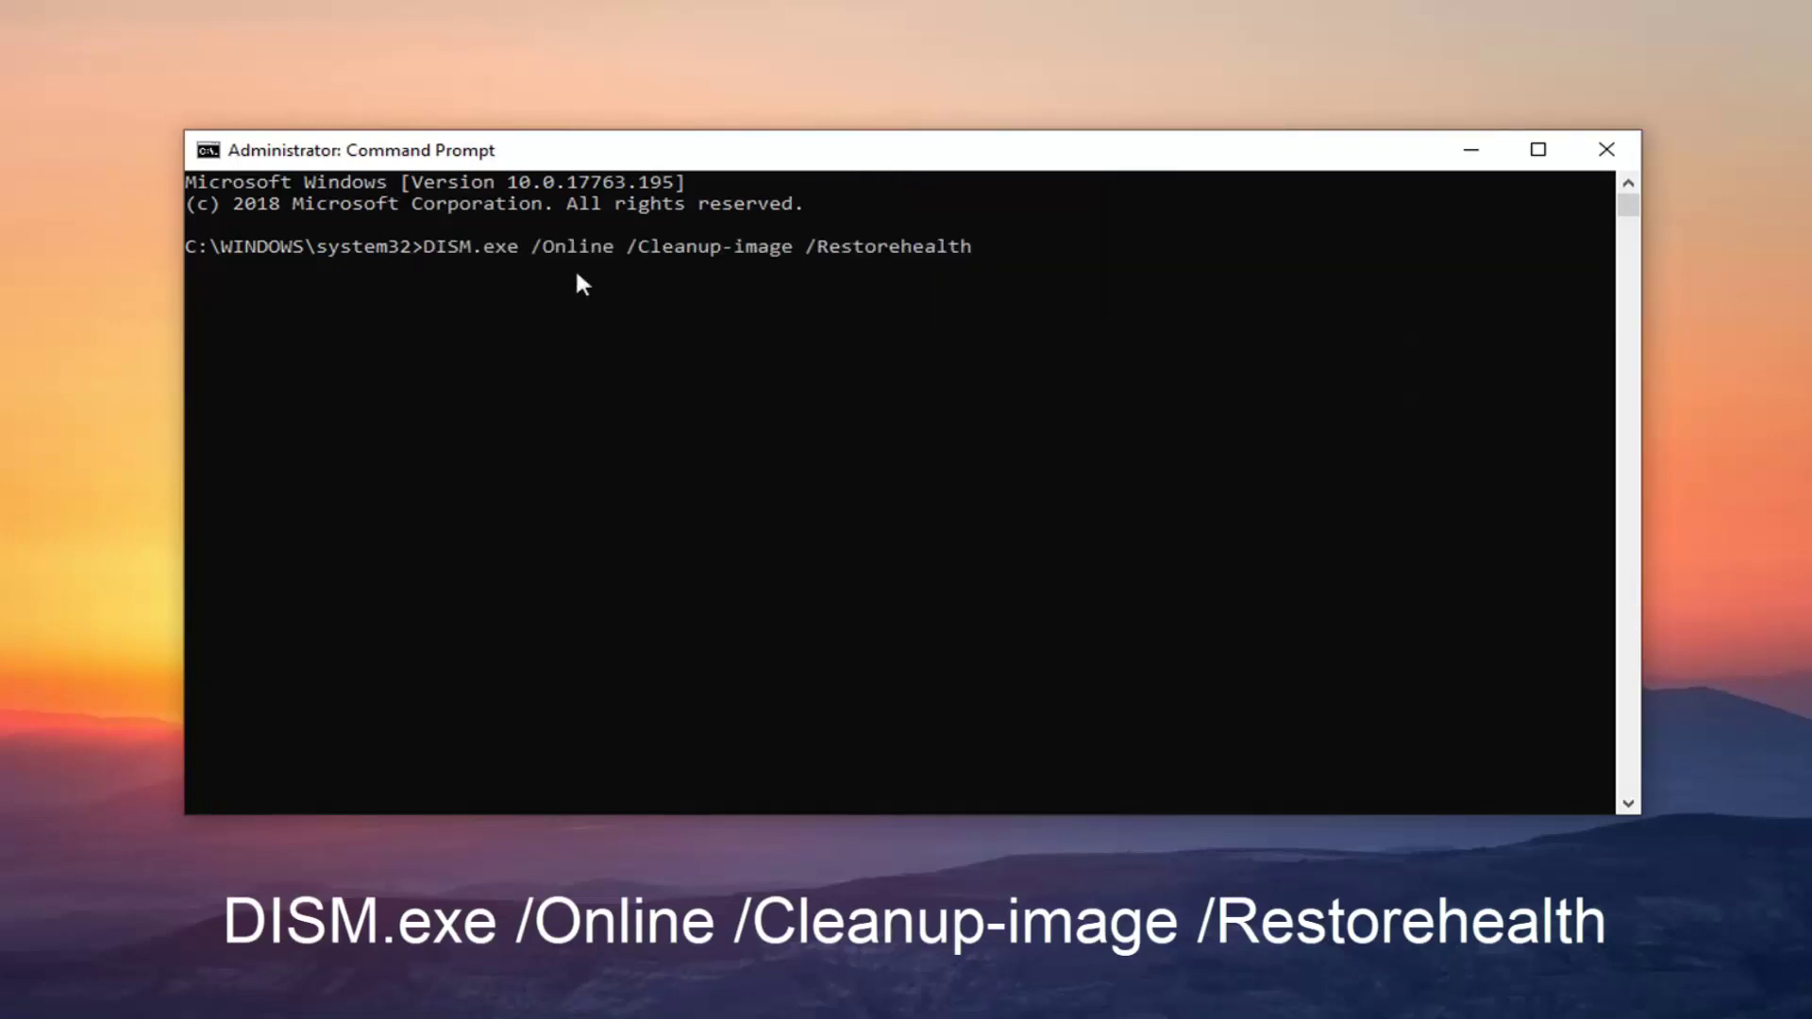
{"action": "key", "text": "Return"}
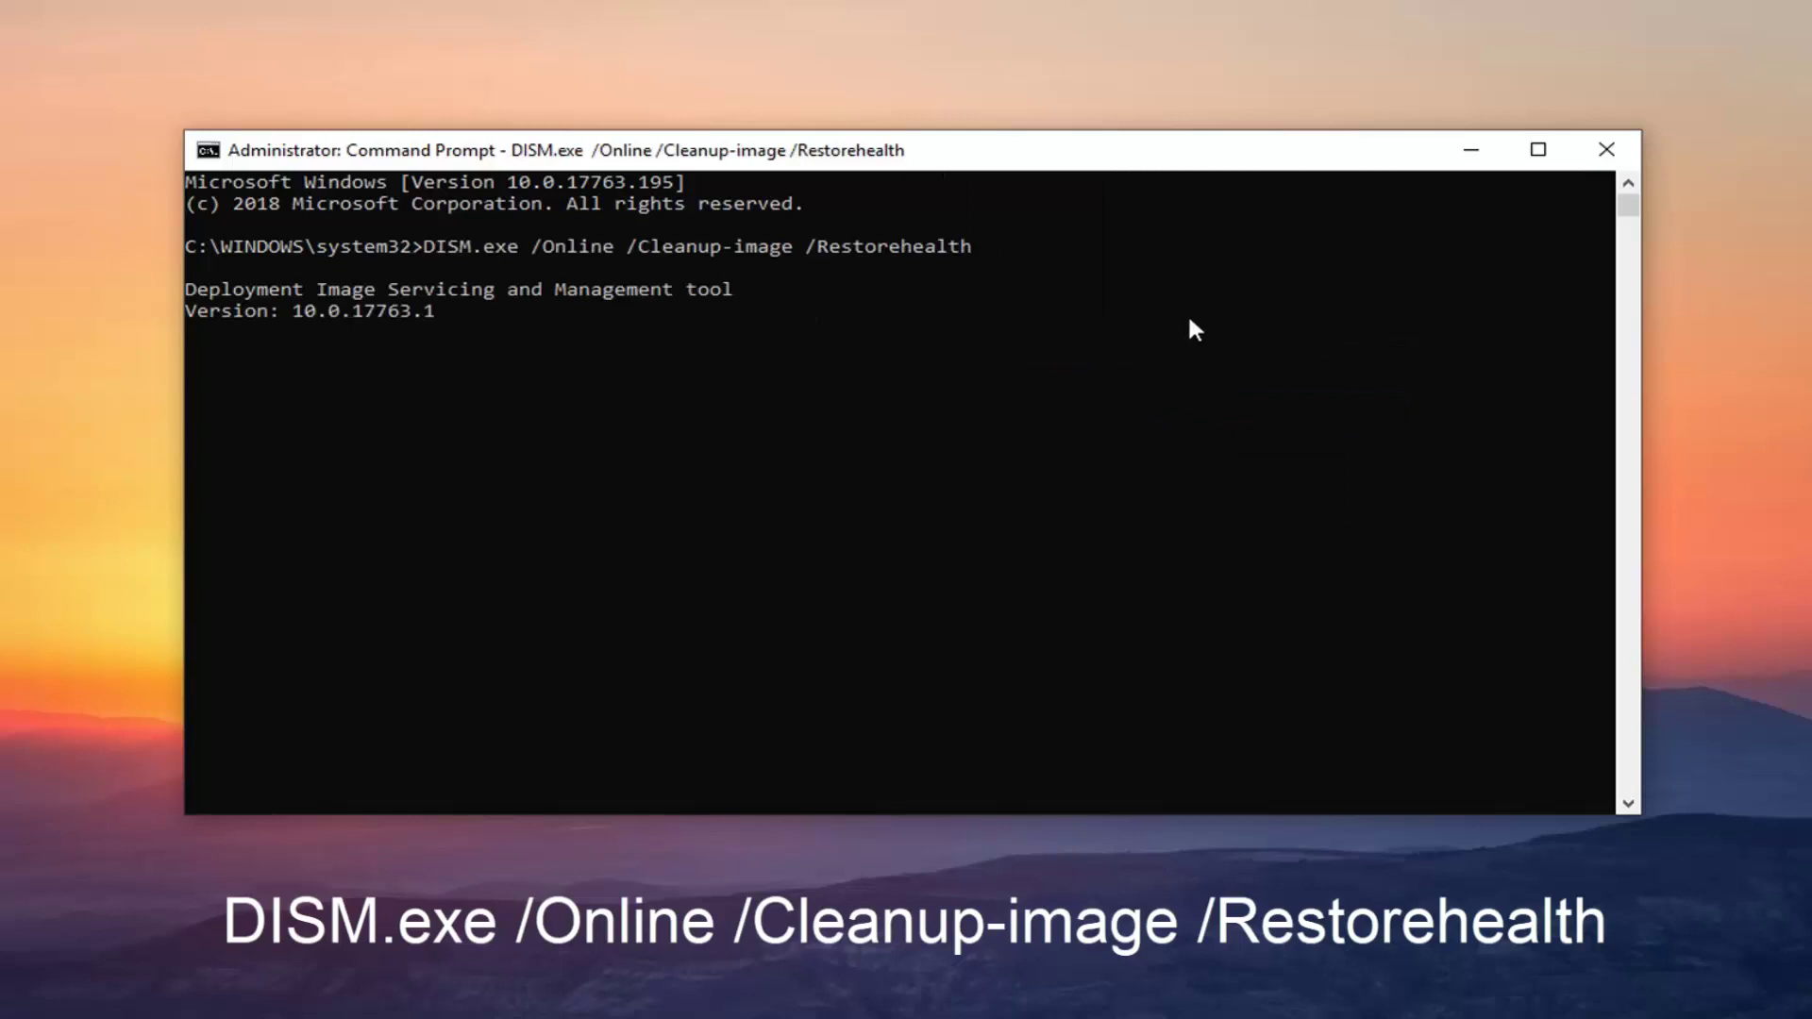